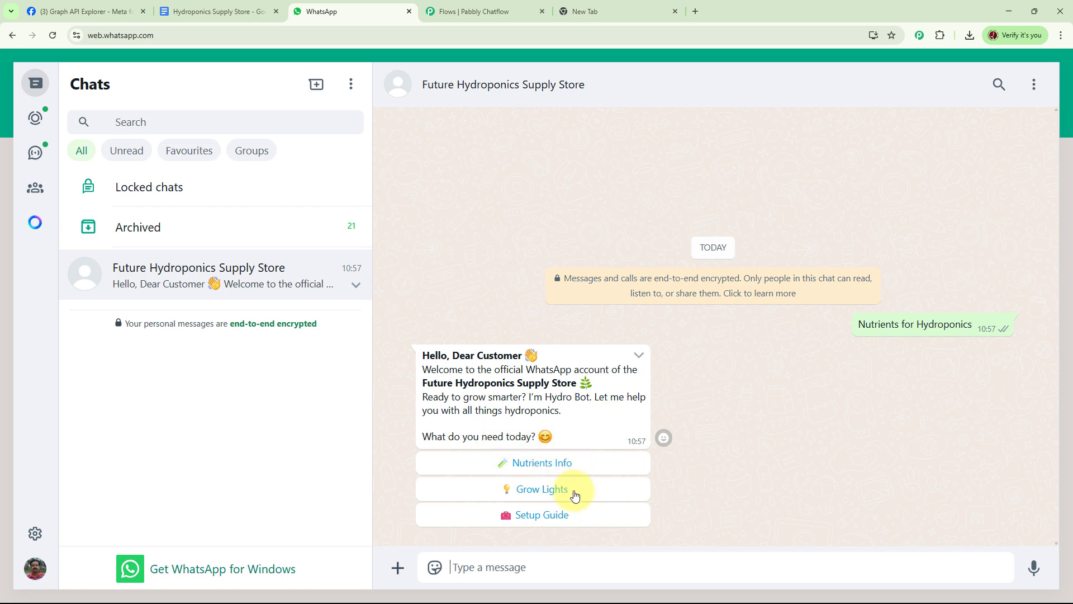
# Step: Test the hydroponics store chatbot's nutrients branch by requesting Nutrients Info and choosing Leafy Greens
pyautogui.click(549, 472)
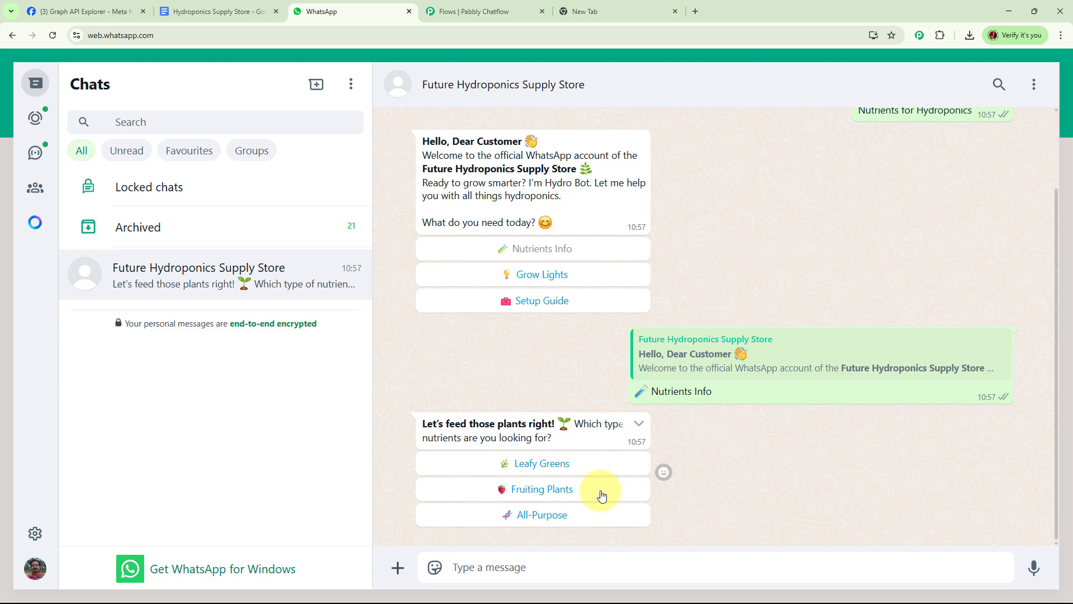
pyautogui.click(558, 471)
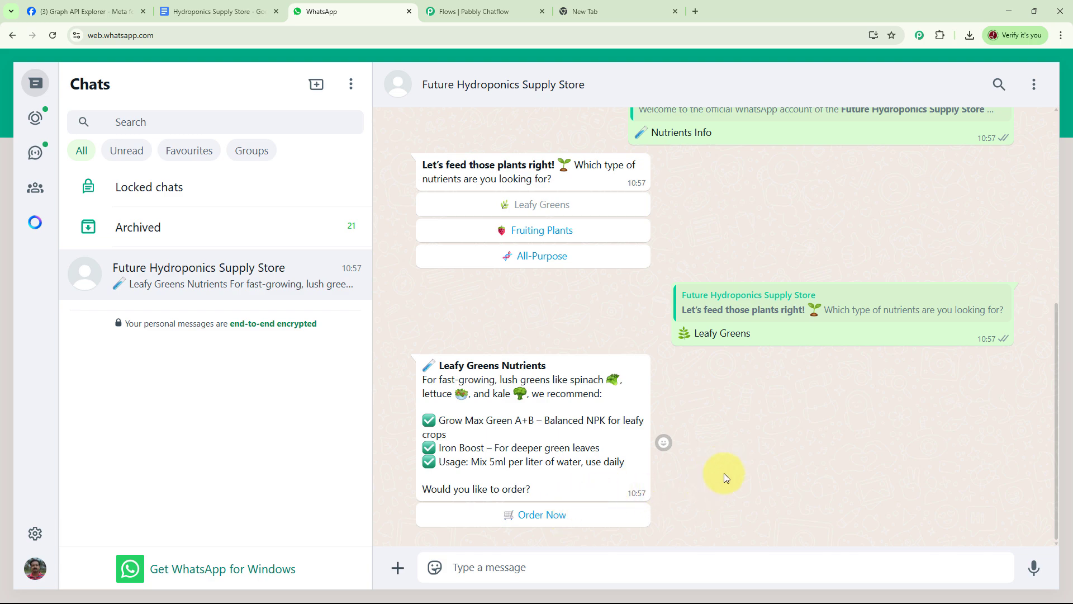
# Step: Request the Setup Guide and Grow Lights replies from the bot's welcome message and review the conversation
pyautogui.scroll(5, 740, 438)
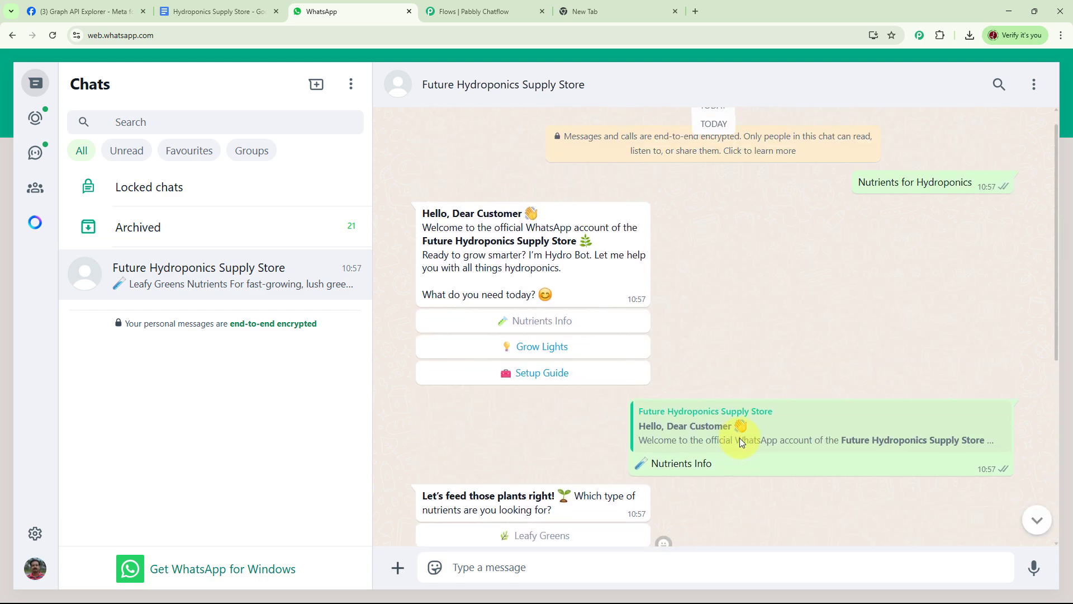
pyautogui.click(557, 381)
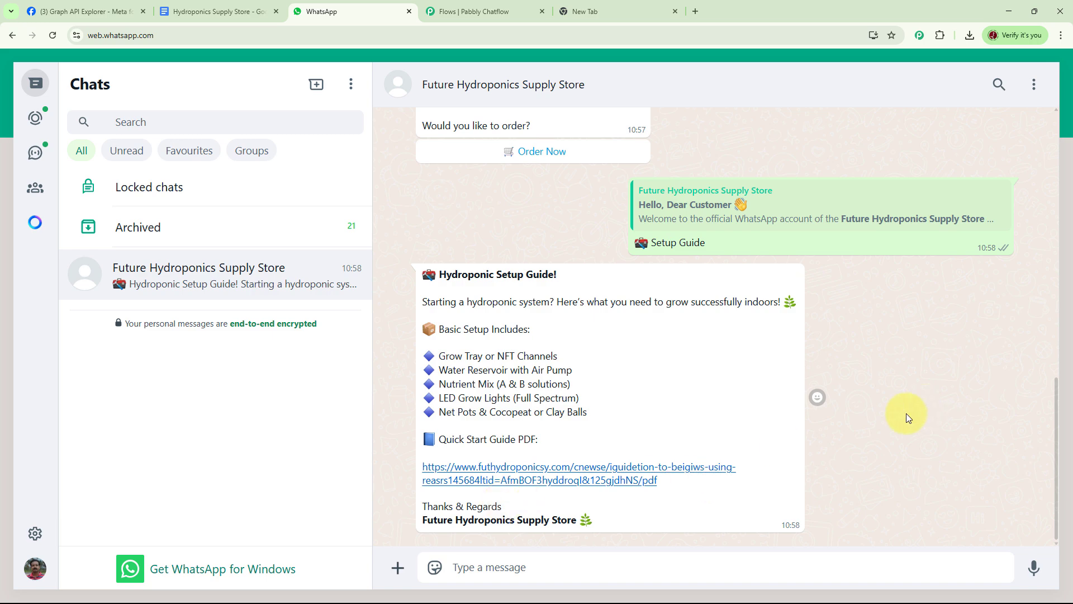
pyautogui.scroll(10, 677, 215)
pyautogui.click(556, 213)
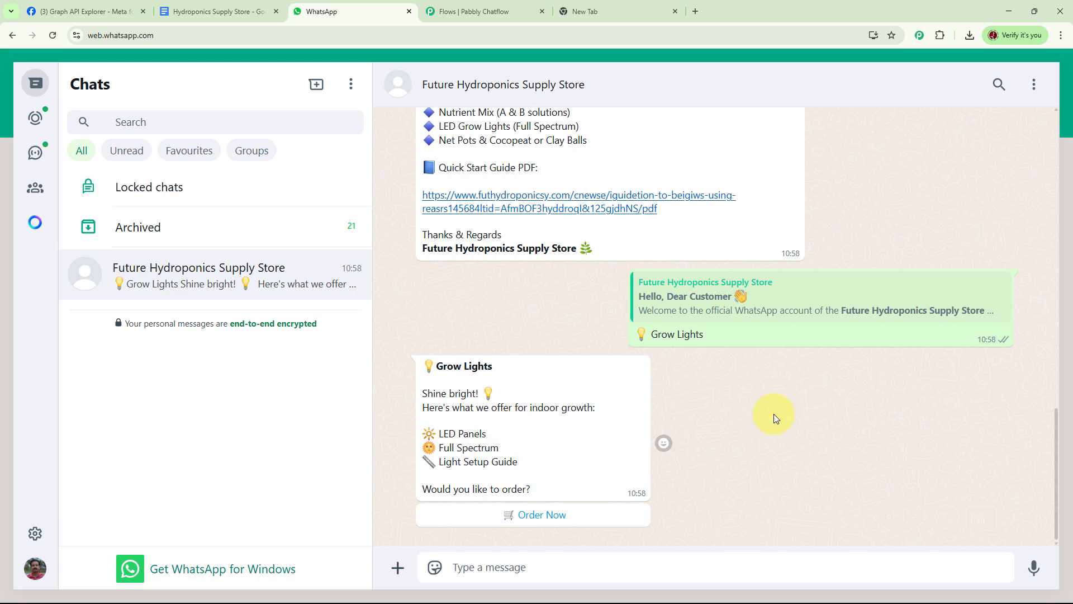
pyautogui.scroll(1, 777, 413)
pyautogui.scroll(12, 777, 414)
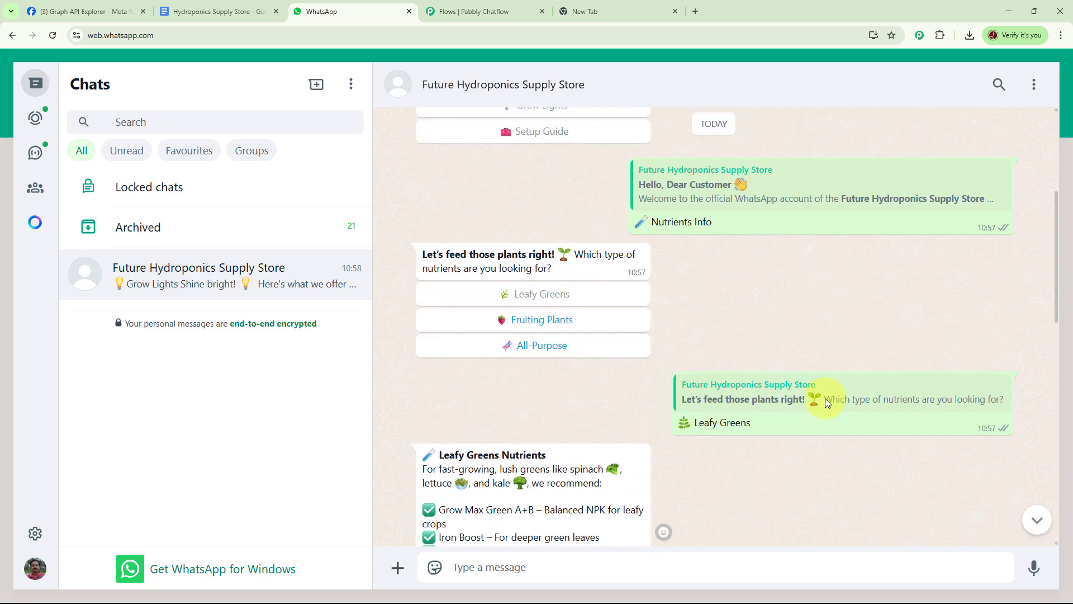
pyautogui.scroll(4, 826, 403)
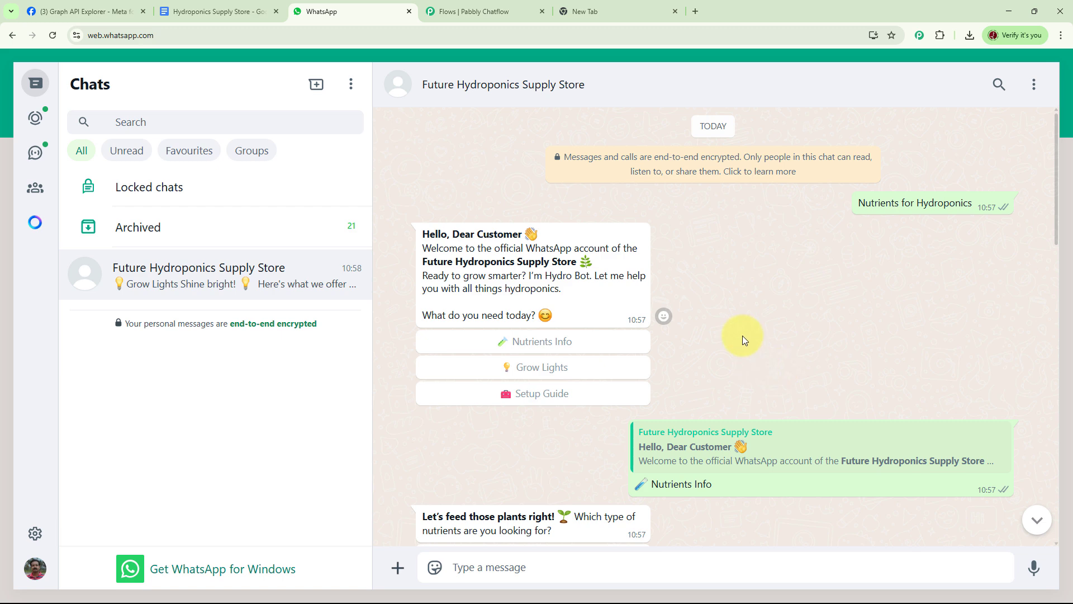
# Step: Switch to the empty browser page and go to pabbly.com/chatflow
pyautogui.click(578, 12)
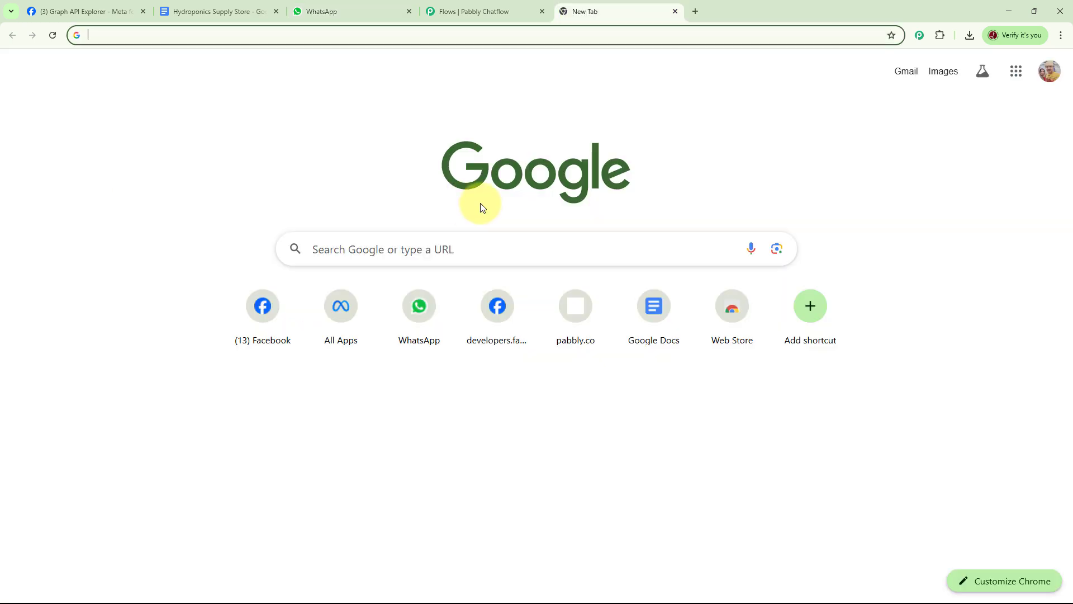
pyautogui.click(173, 35)
pyautogui.write('pabbl')
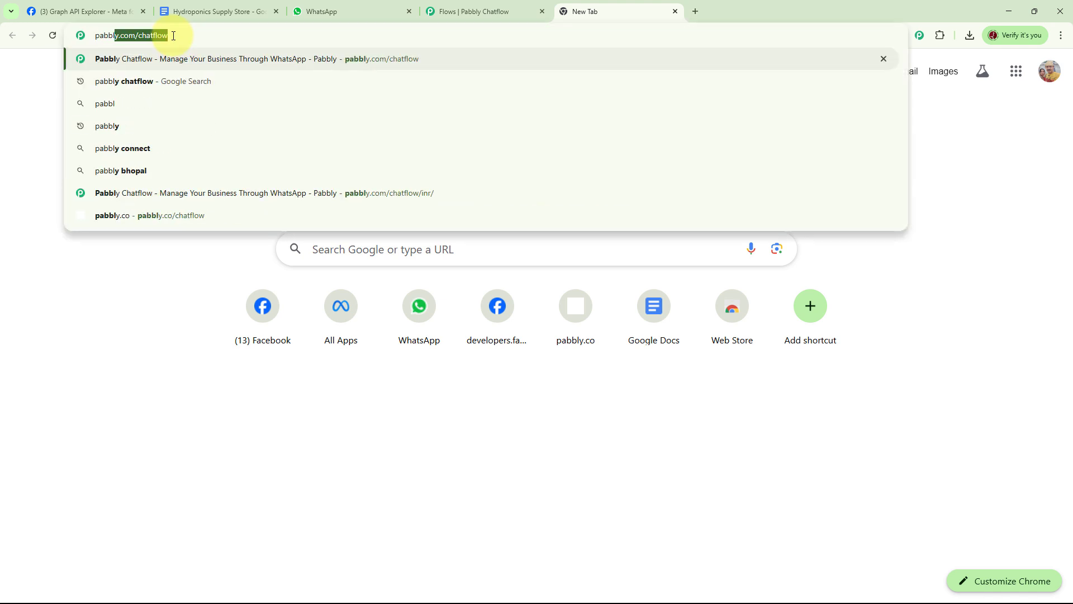
pyautogui.write('y.com')
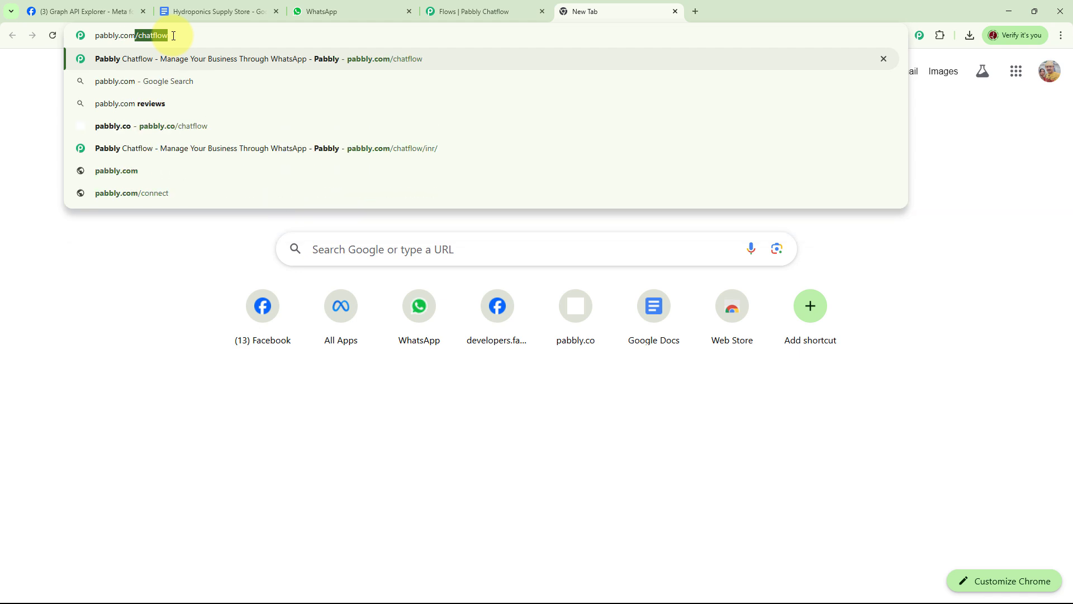
pyautogui.write('/chat')
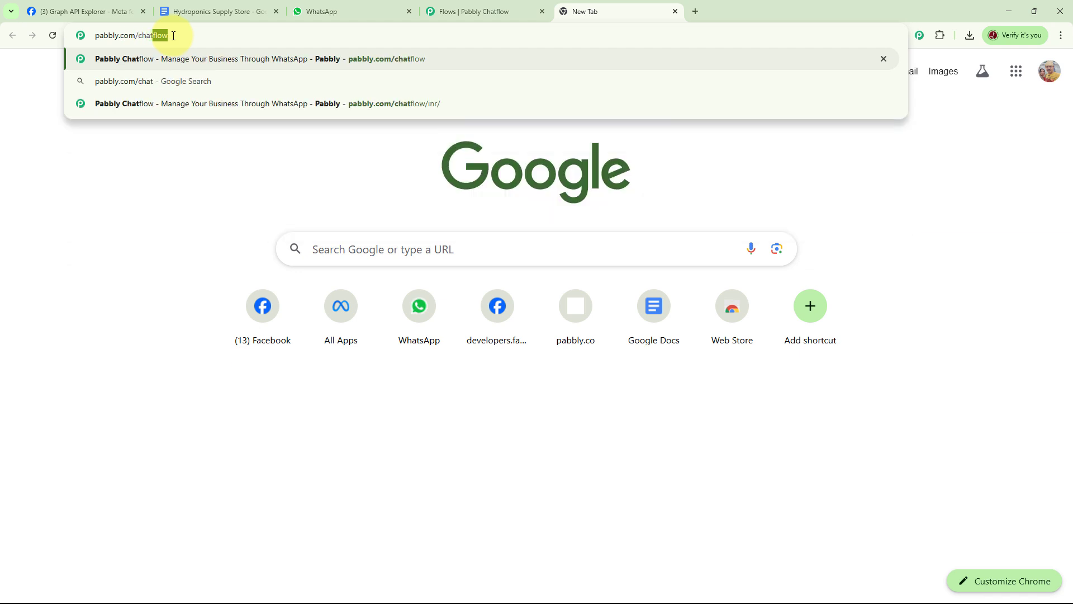
pyautogui.write('flow')
pyautogui.press('Return')
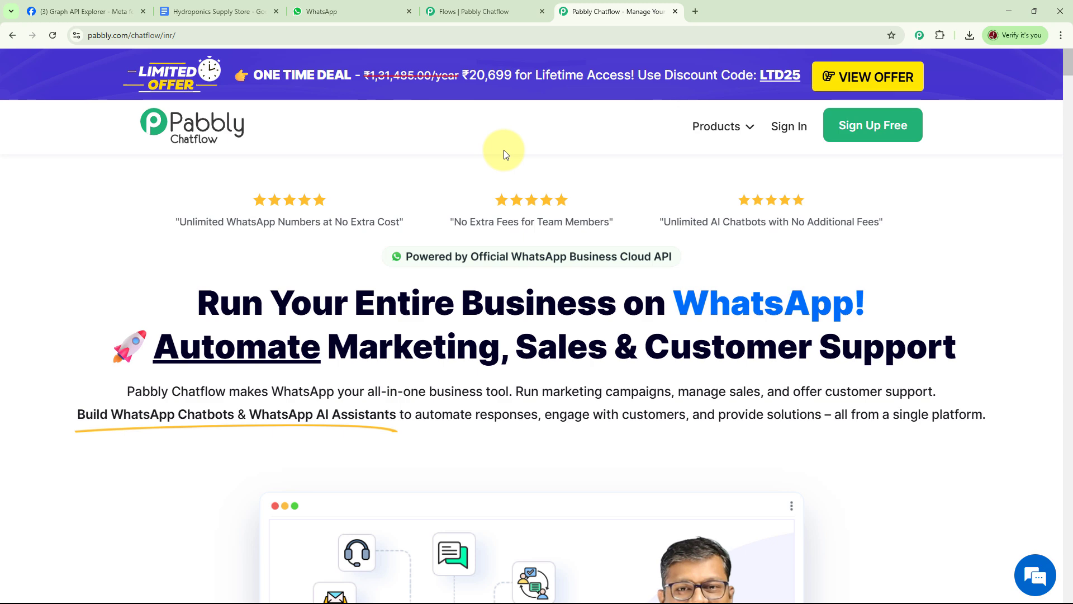
# Step: Sign in to Pabbly and access the Pabbly Chatflow application
pyautogui.click(791, 134)
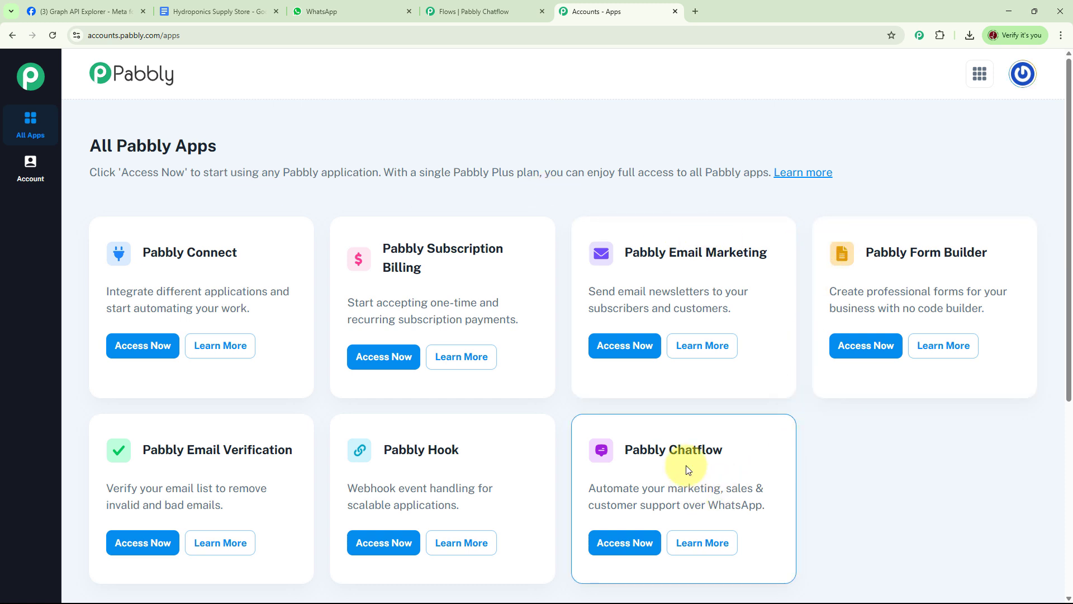
pyautogui.click(621, 550)
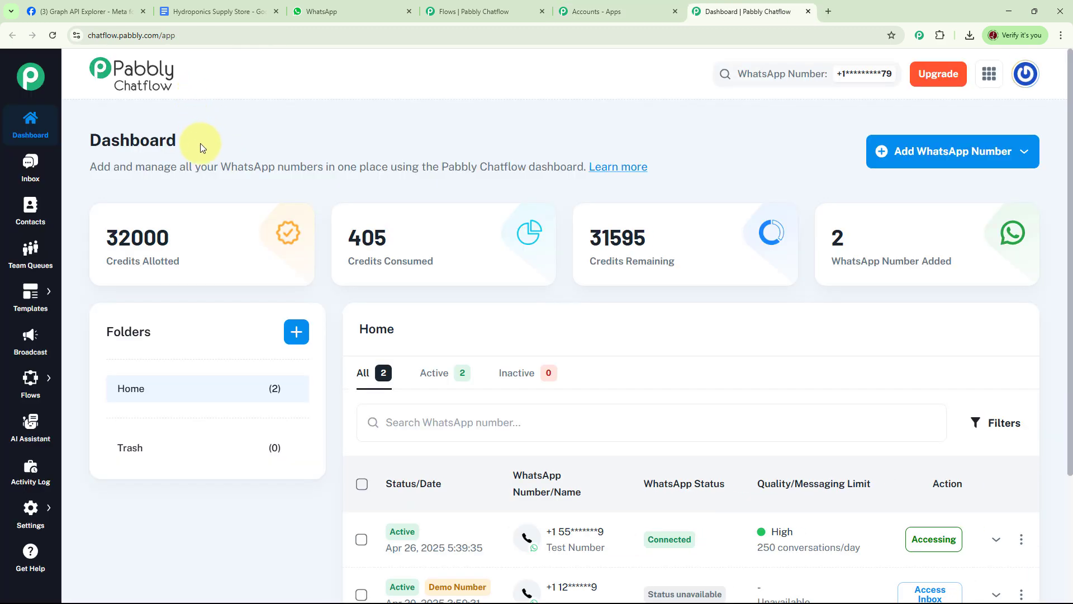
# Step: Examine the dashboard's options for adding a WhatsApp number, the list of added numbers and the available sections
pyautogui.click(963, 162)
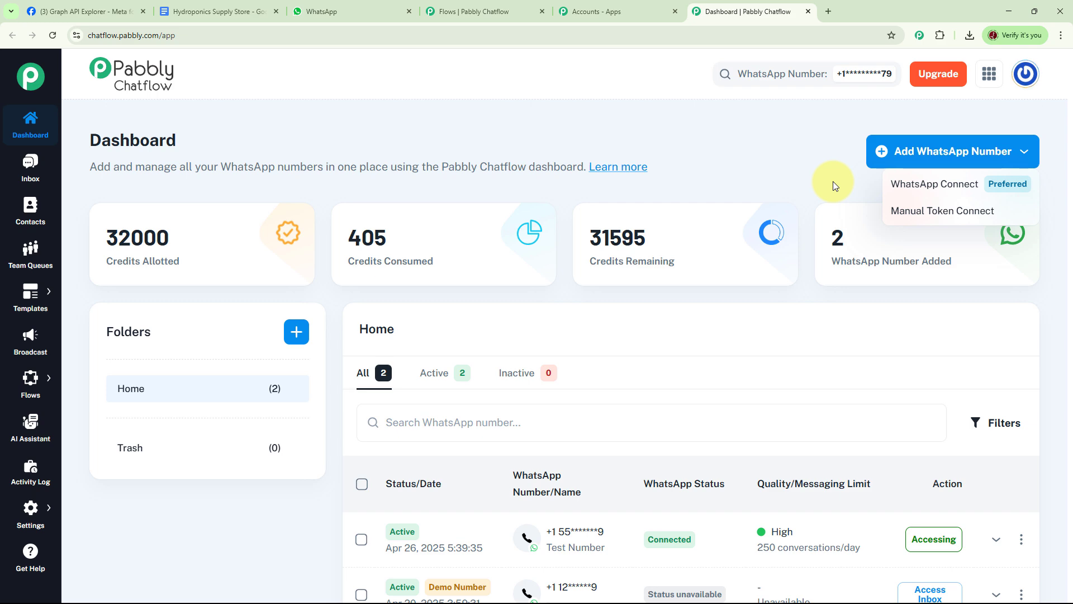
pyautogui.click(810, 176)
pyautogui.scroll(-3, 900, 385)
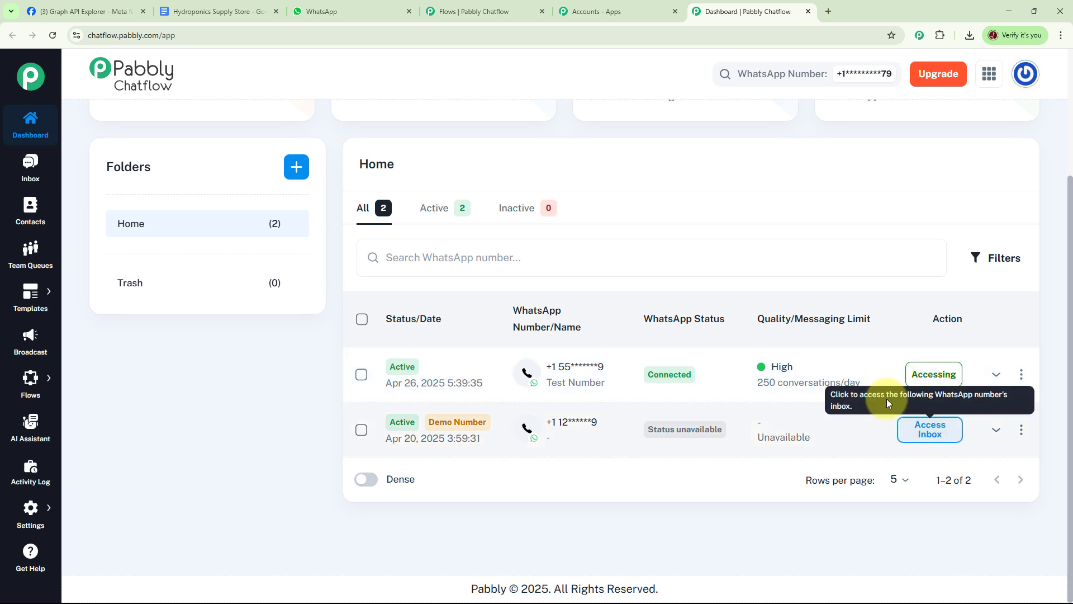
pyautogui.moveTo(814, 318)
pyautogui.scroll(3, 678, 233)
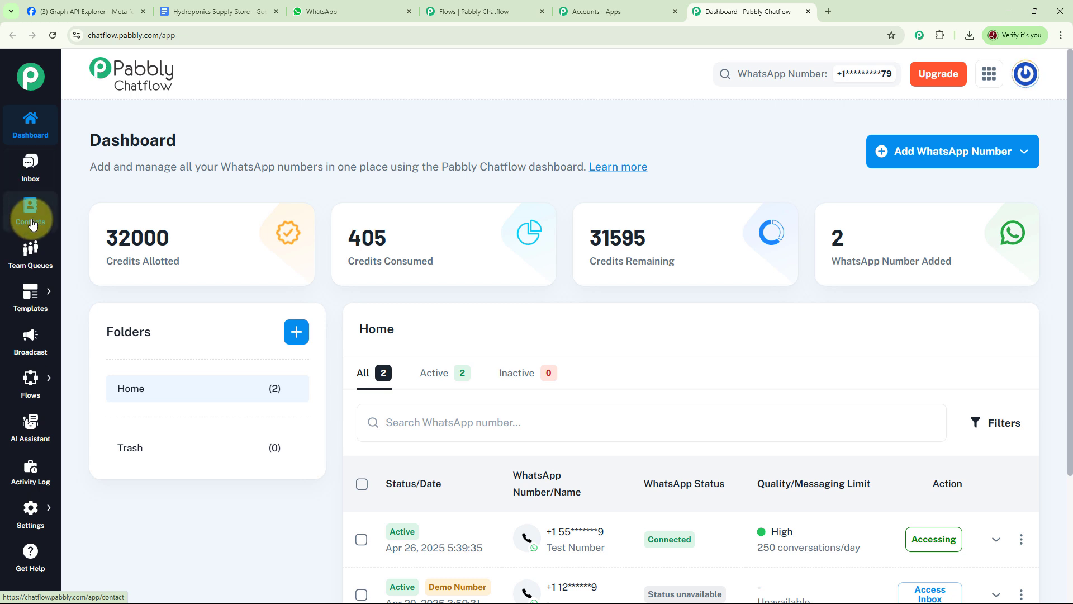
pyautogui.moveTo(31, 309)
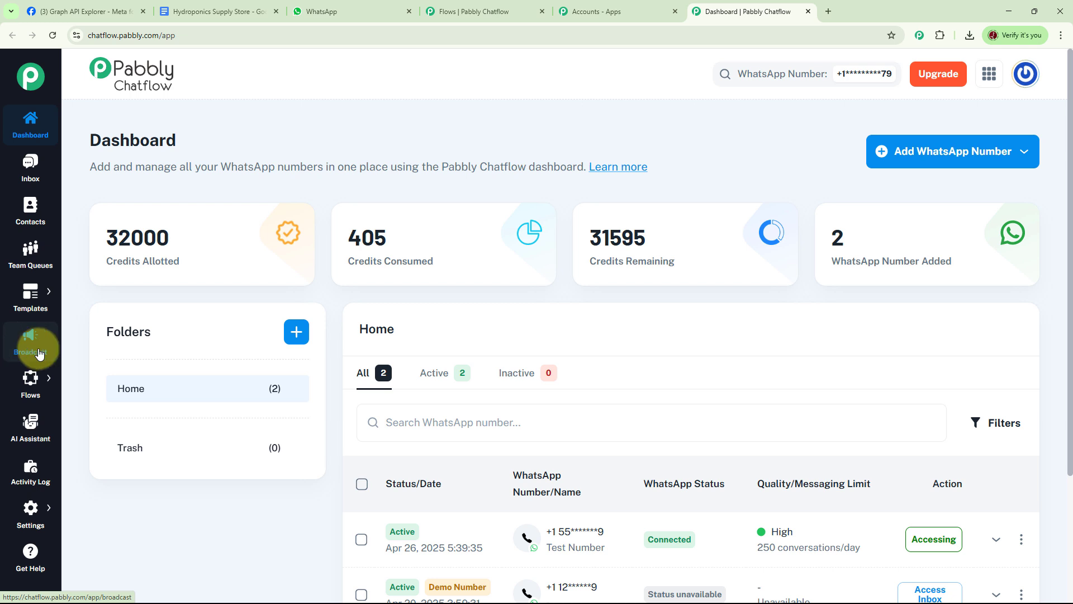
pyautogui.moveTo(31, 384)
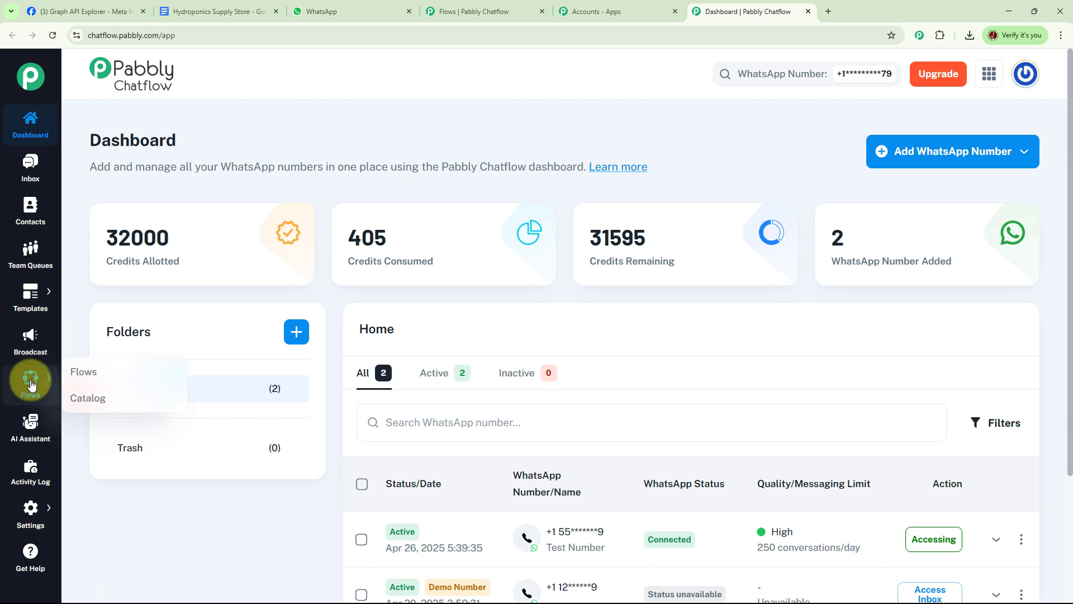
pyautogui.moveTo(31, 515)
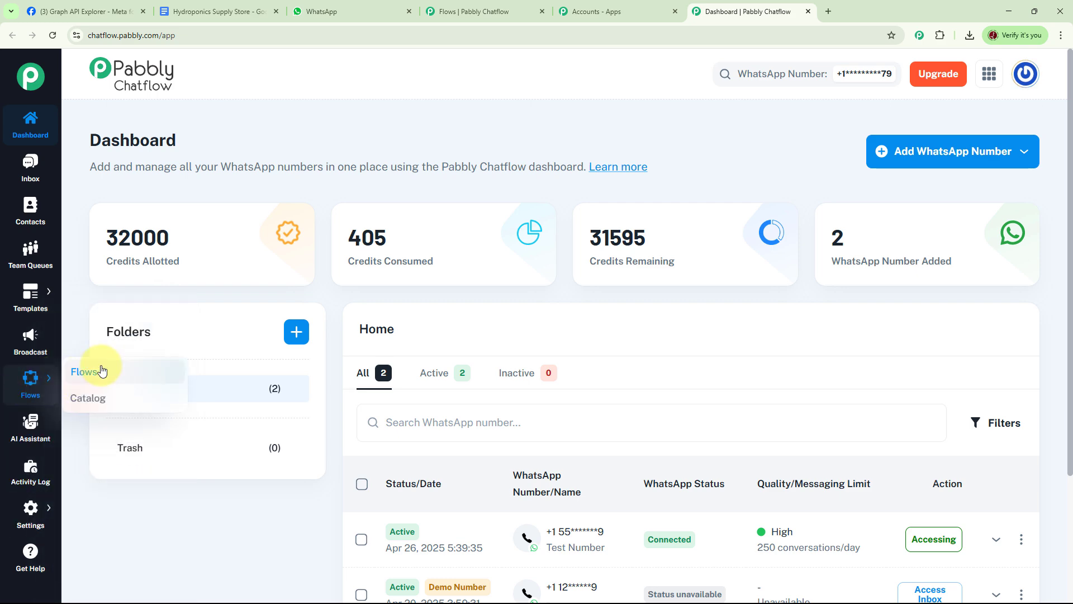
# Step: Open the Flow Builder and show 10 rows per page in the flows list
pyautogui.click(86, 371)
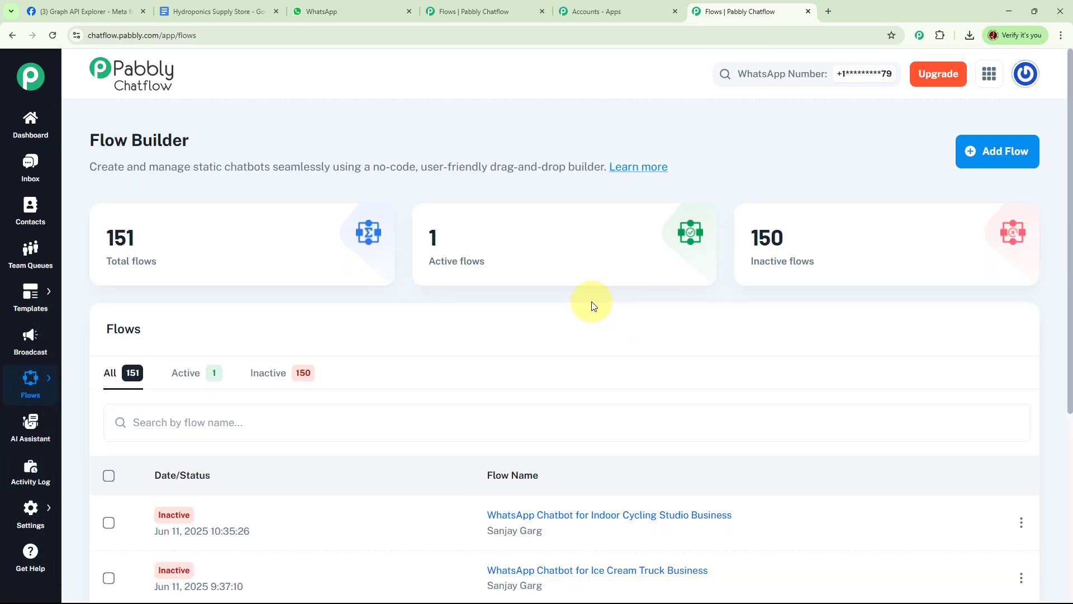
pyautogui.moveTo(133, 256)
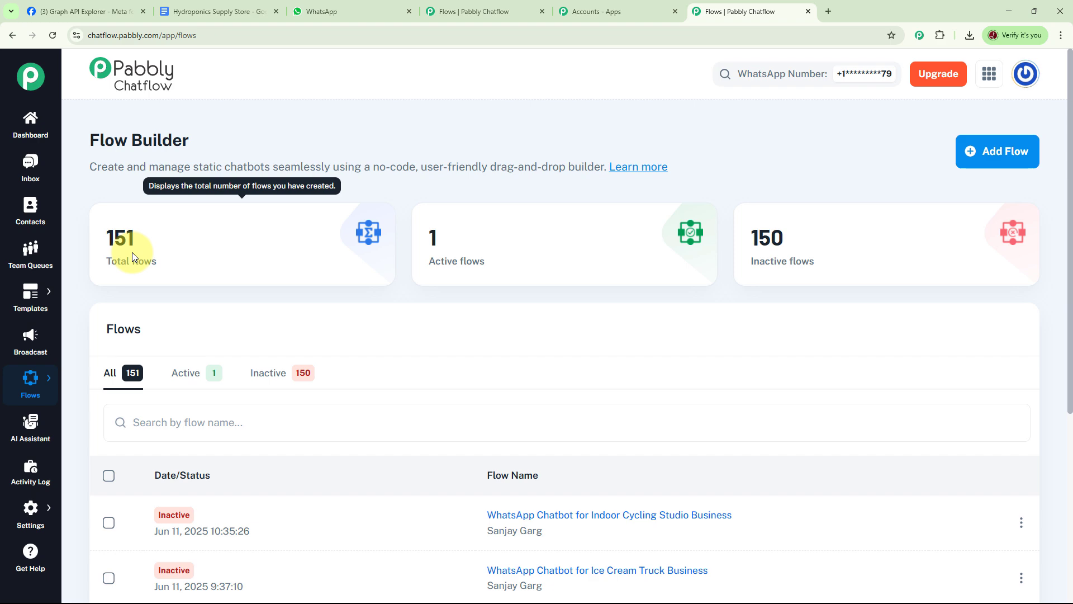
pyautogui.moveTo(773, 242)
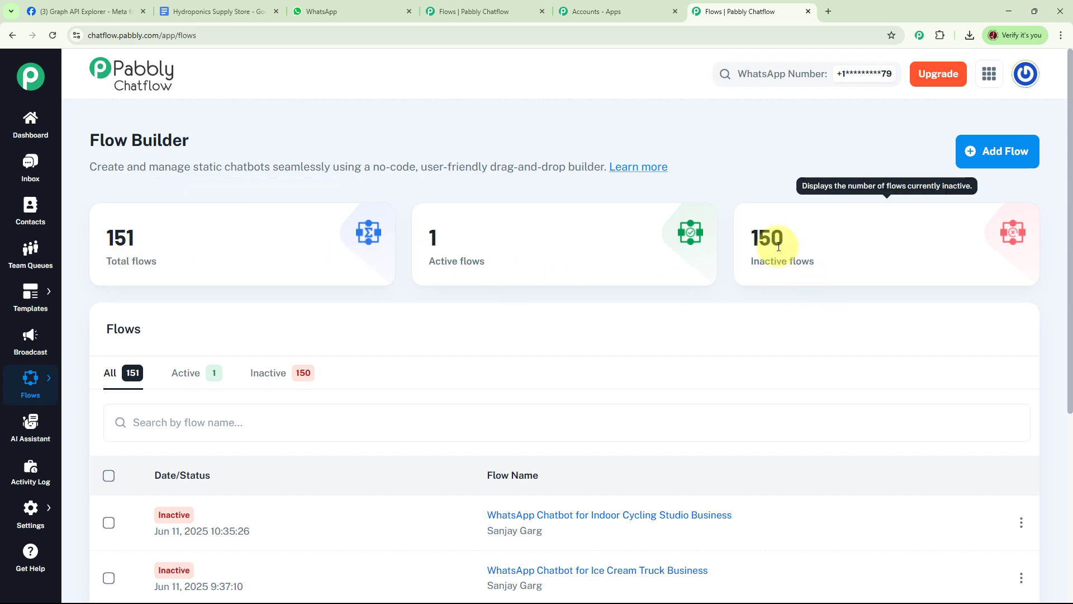
pyautogui.scroll(-5, 687, 323)
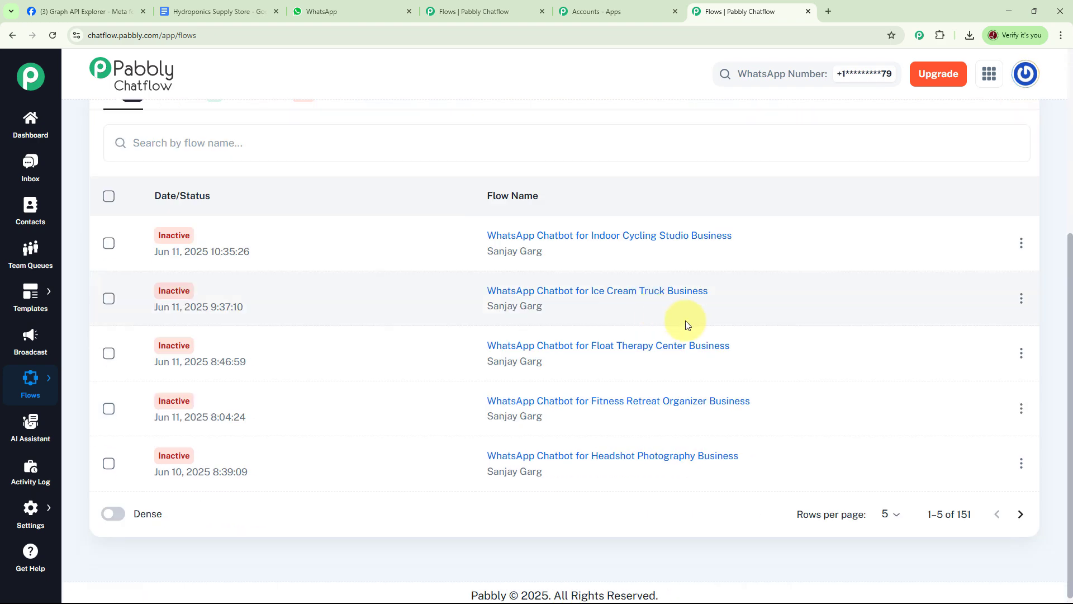
pyautogui.click(889, 507)
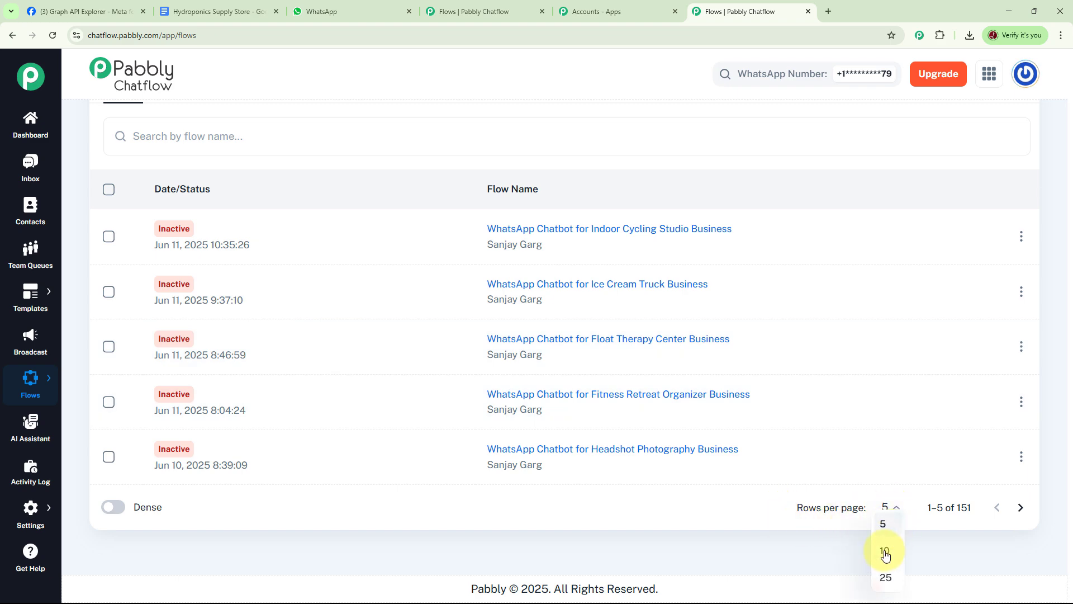
pyautogui.click(884, 553)
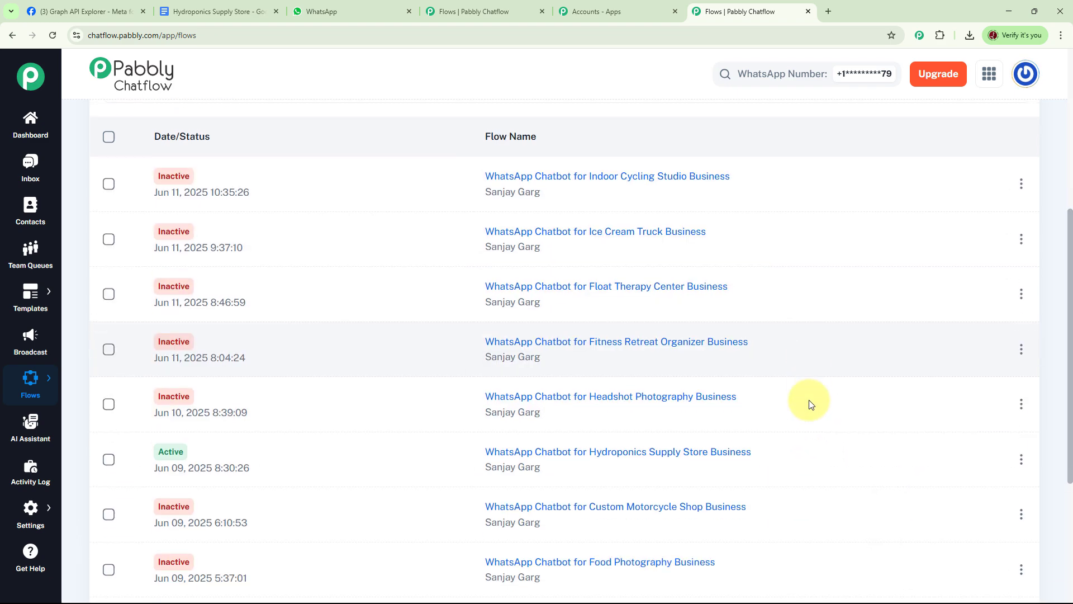
# Step: Open the flow "WhatsApp Chatbot for Hydroponics Supply Store Business" and deactivate it
pyautogui.scroll(-3, 782, 358)
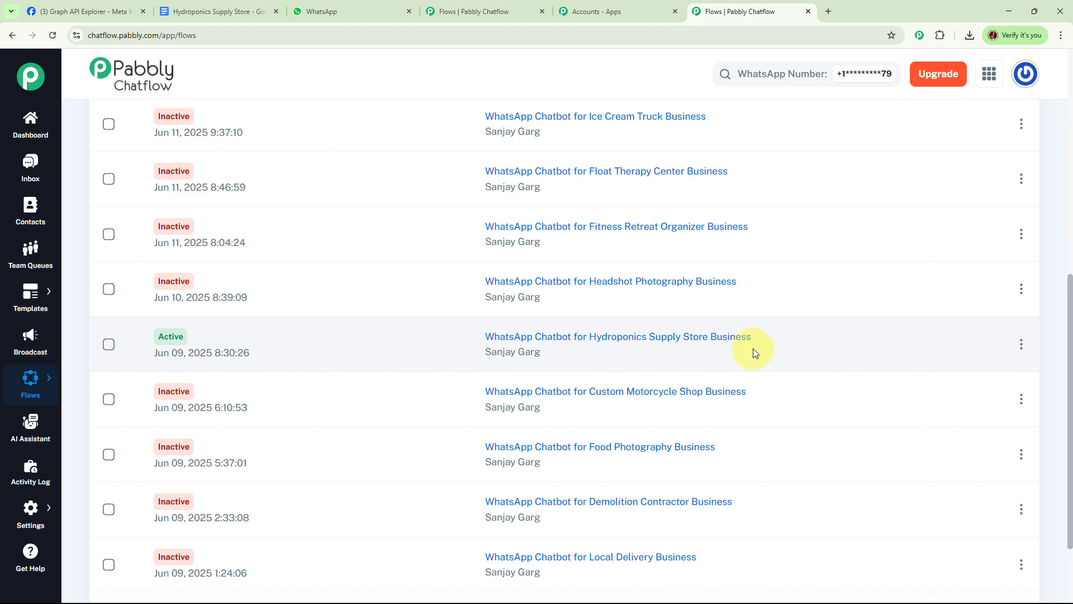
pyautogui.click(625, 337)
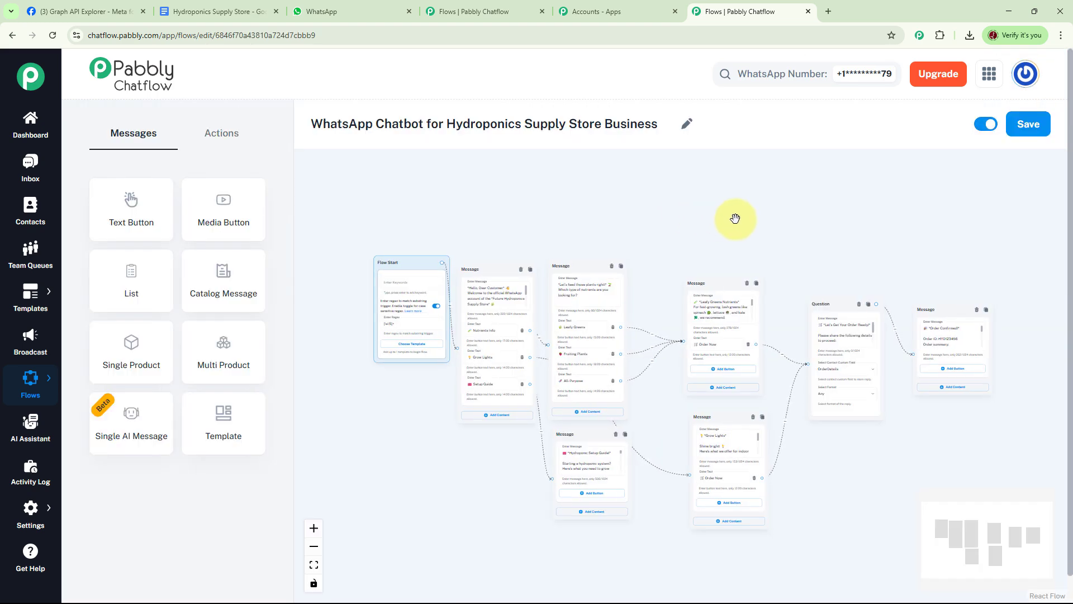
pyautogui.click(986, 123)
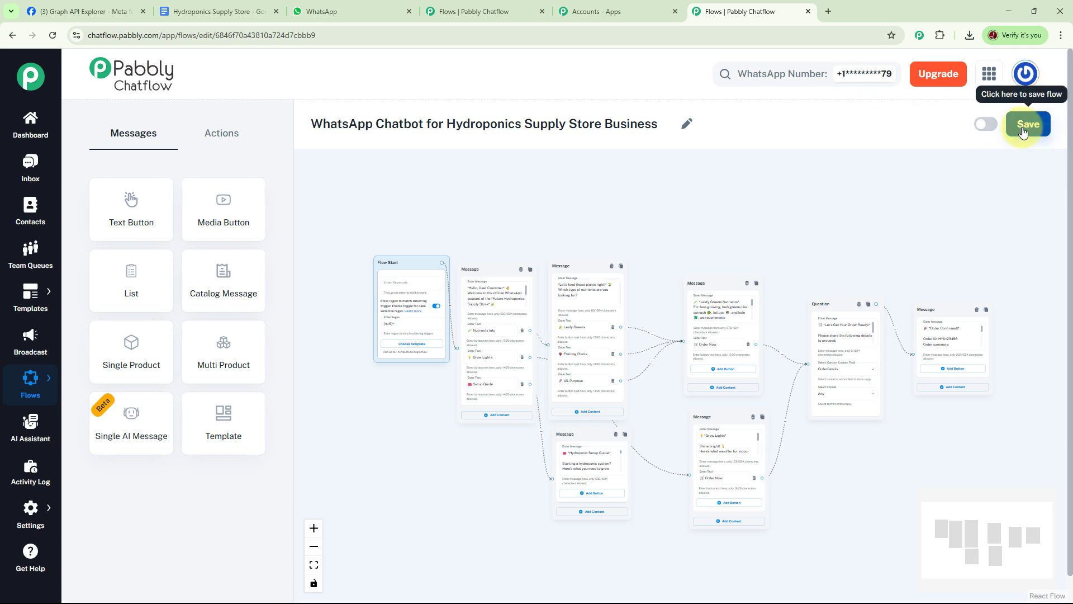
# Step: Return to the flows list, add a new flow and name it "WhatsApp Chatbot for Hydroponics Supply Store"
pyautogui.moveTo(34, 384)
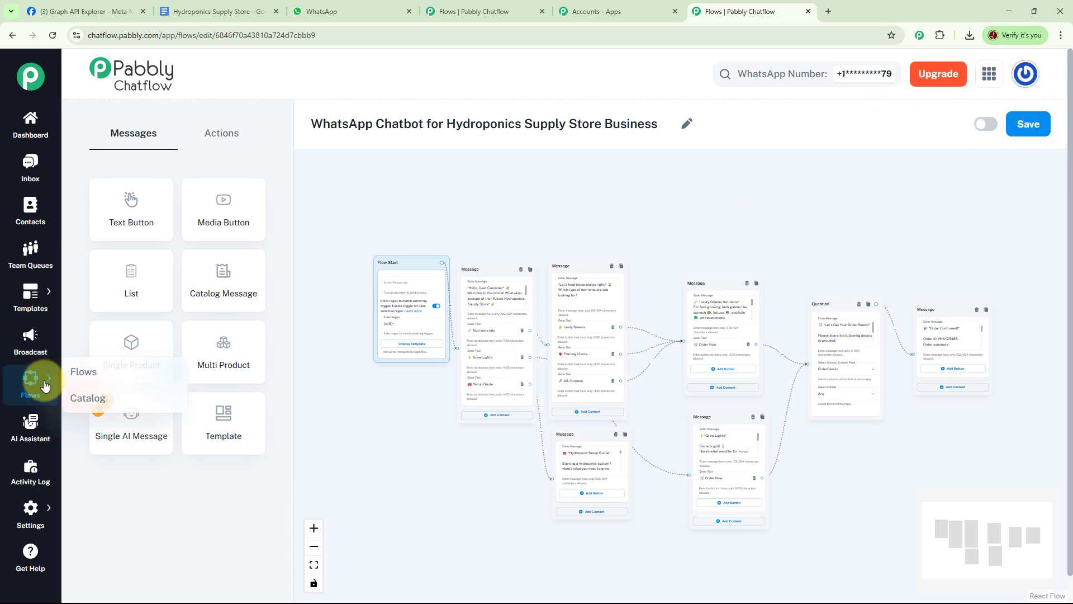
pyautogui.click(95, 371)
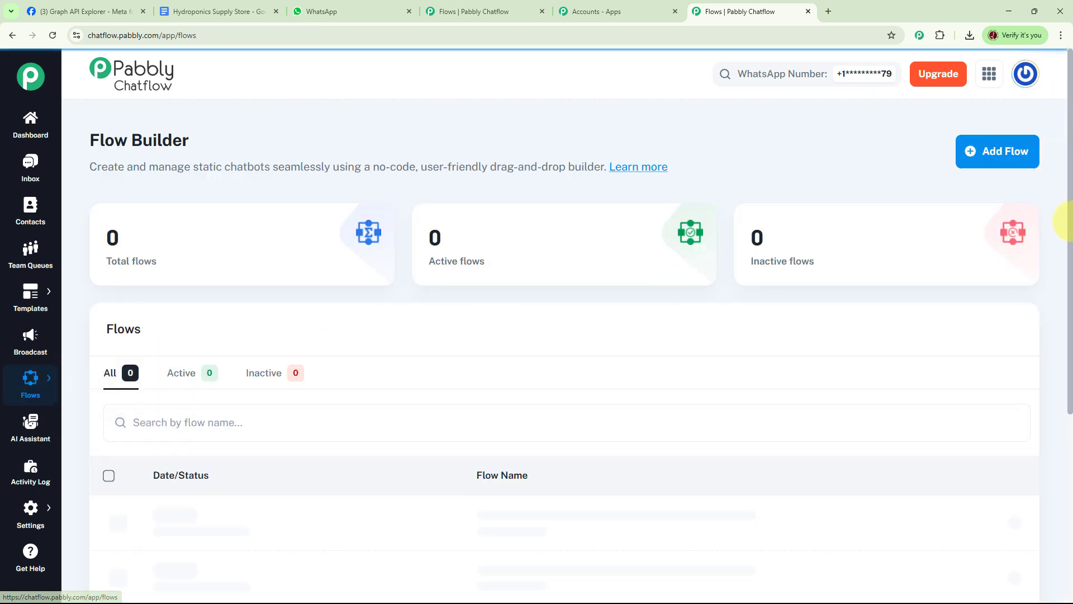
pyautogui.click(1001, 156)
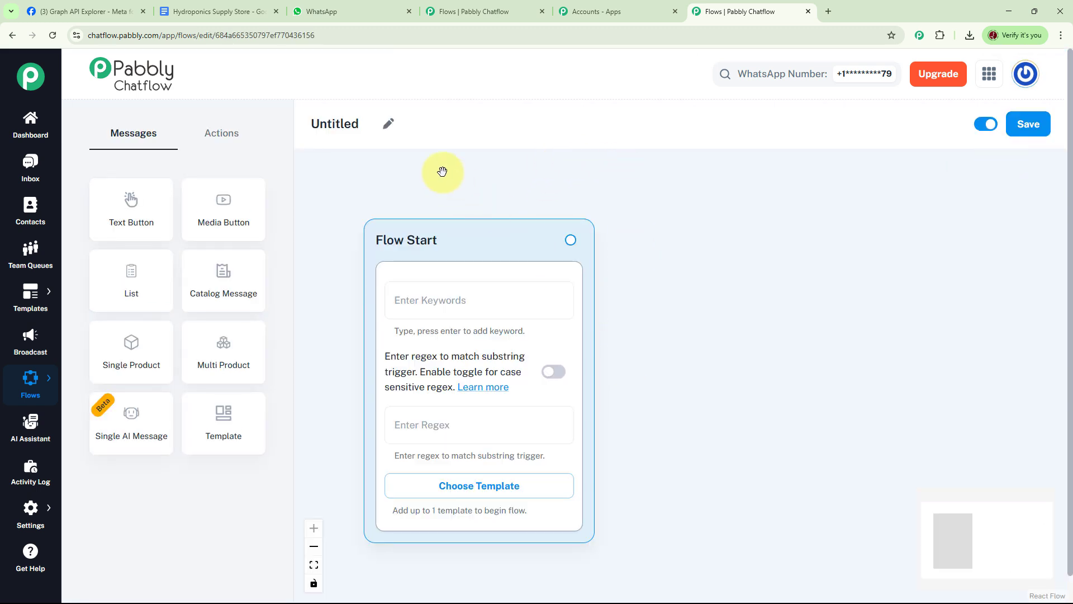
pyautogui.click(387, 129)
pyautogui.write('WhatsApp Chatbot for Hydroponics Supply Store')
pyautogui.click(386, 163)
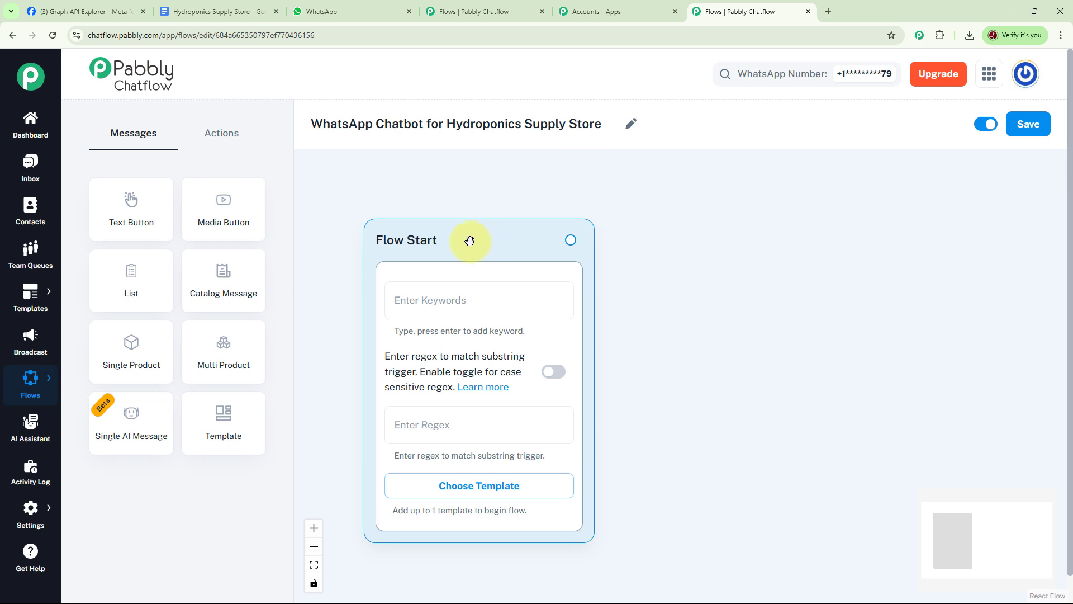
# Step: Move the Flow Start node to the canvas's upper-left corner and activate its keywords entry
pyautogui.moveTo(471, 237); pyautogui.dragTo(417, 183)
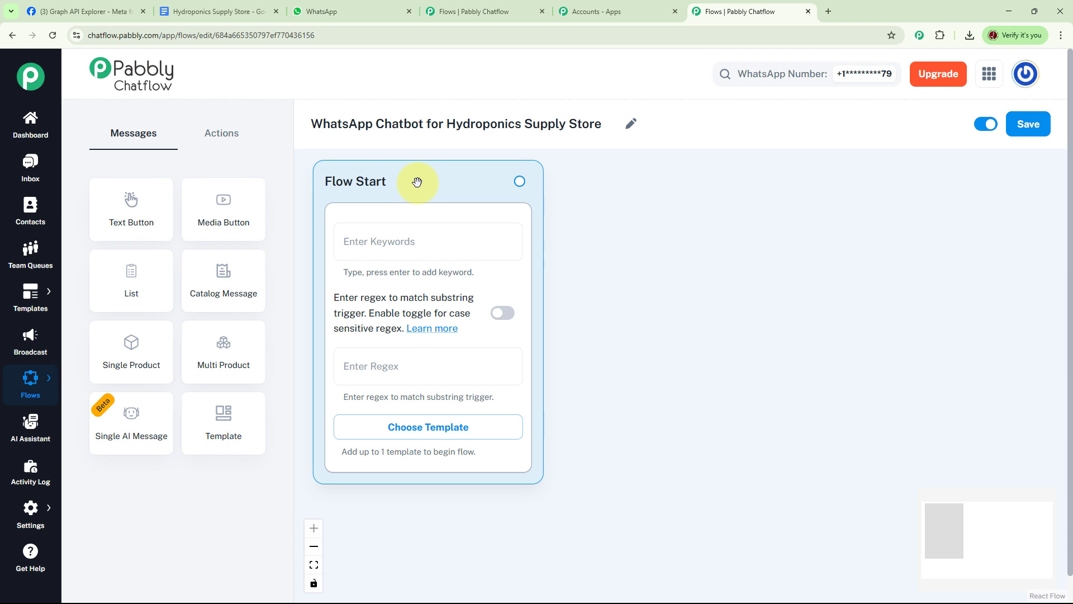
pyautogui.click(427, 229)
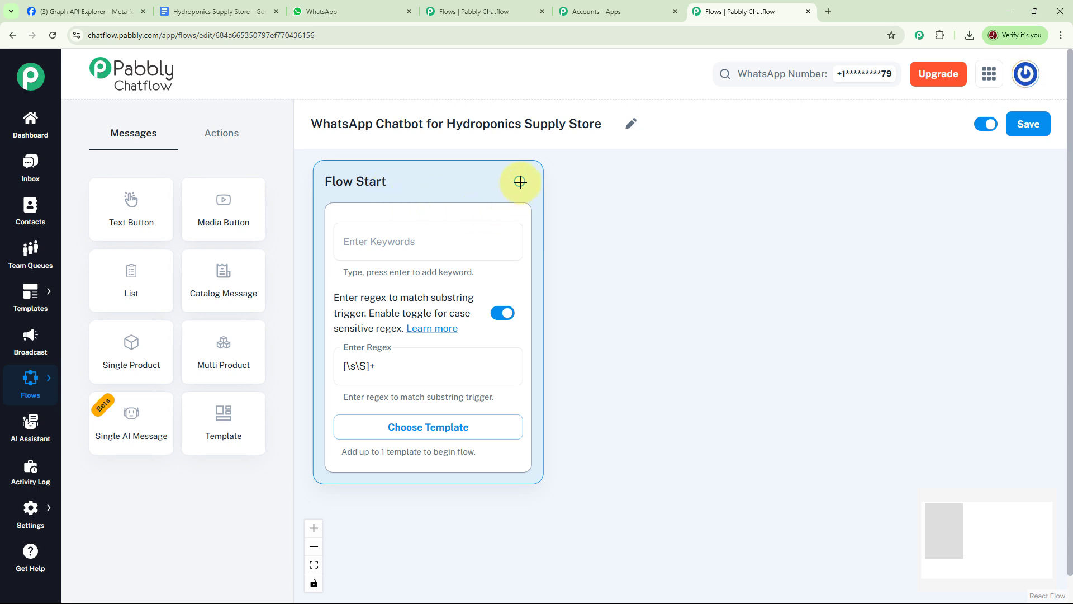
# Step: Connect a text-and-button message to Flow Start with the Future Hydroponics Supply Store welcome and buttons "🧪 Nutrients Info", "💡 Grow Lights" and "🧰 Setup Guide"
pyautogui.moveTo(520, 181); pyautogui.dragTo(656, 225)
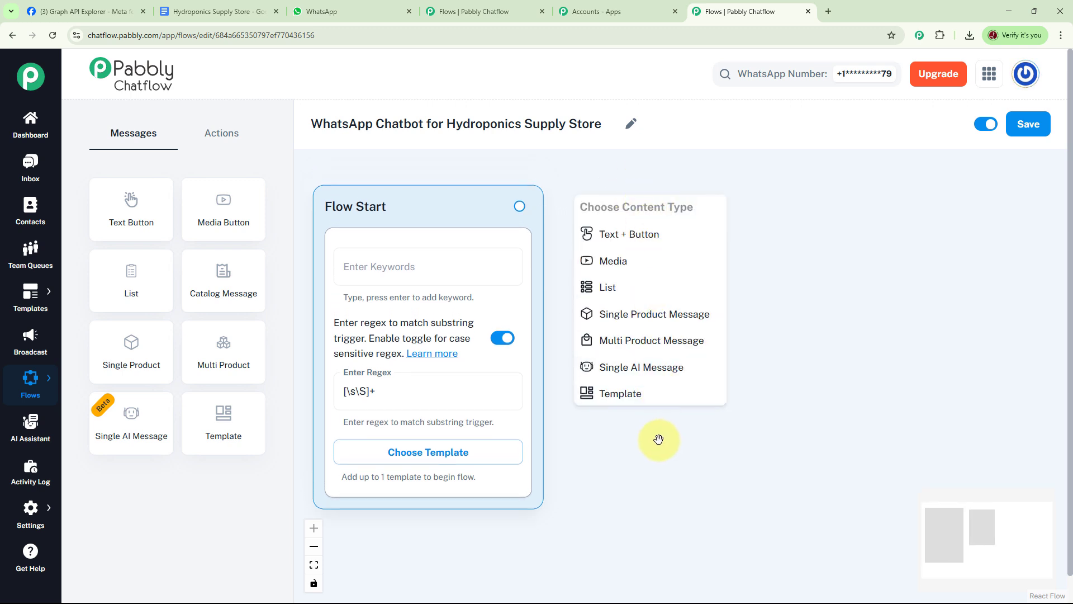
pyautogui.click(640, 233)
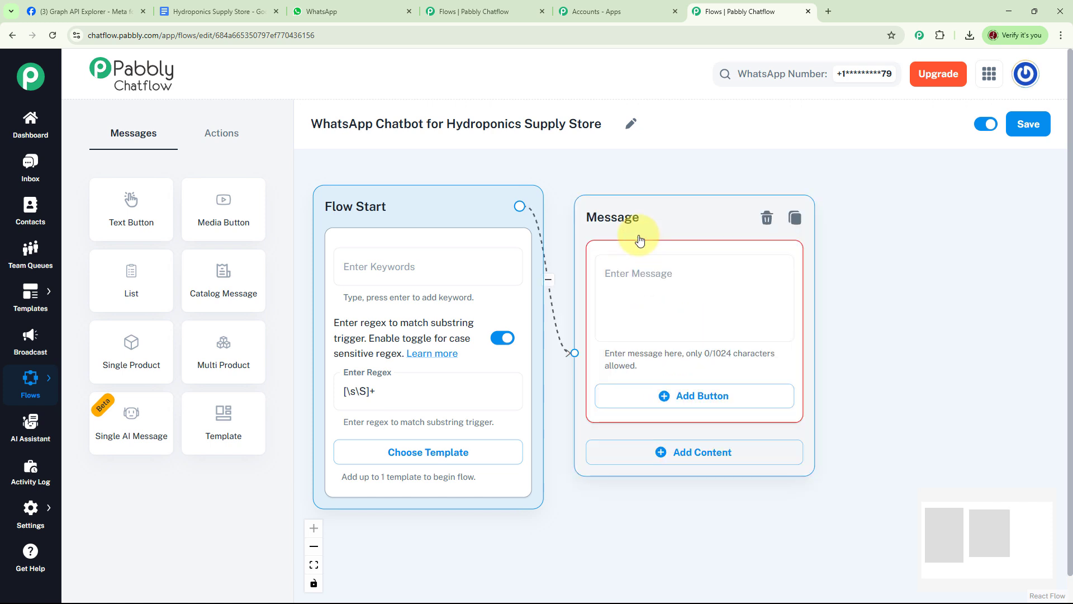
pyautogui.click(628, 275)
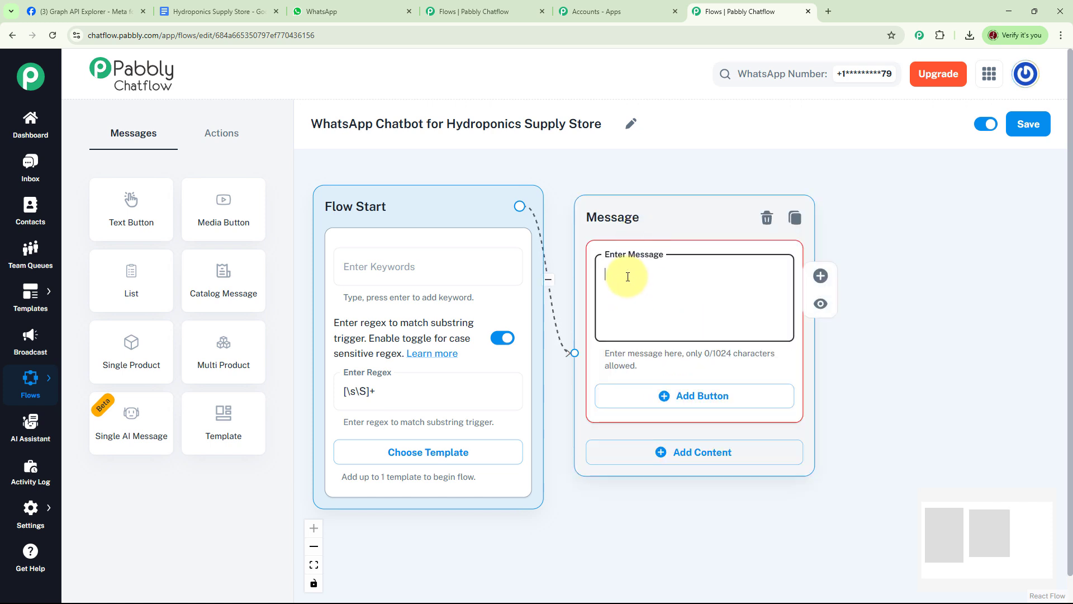
pyautogui.hotkey('ctrl', 'v')
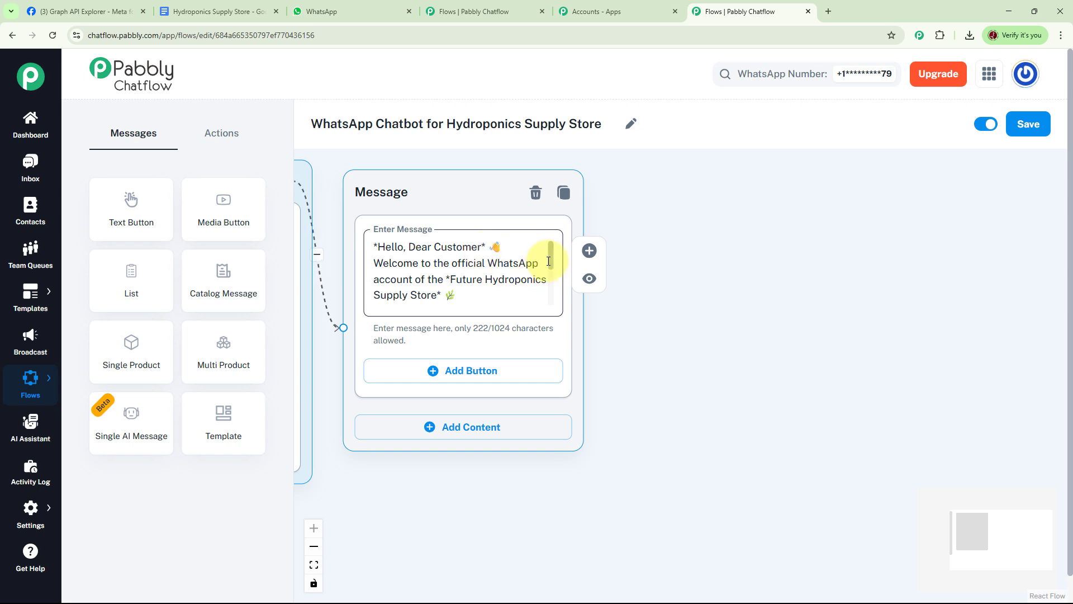
pyautogui.moveTo(551, 251); pyautogui.dragTo(558, 283)
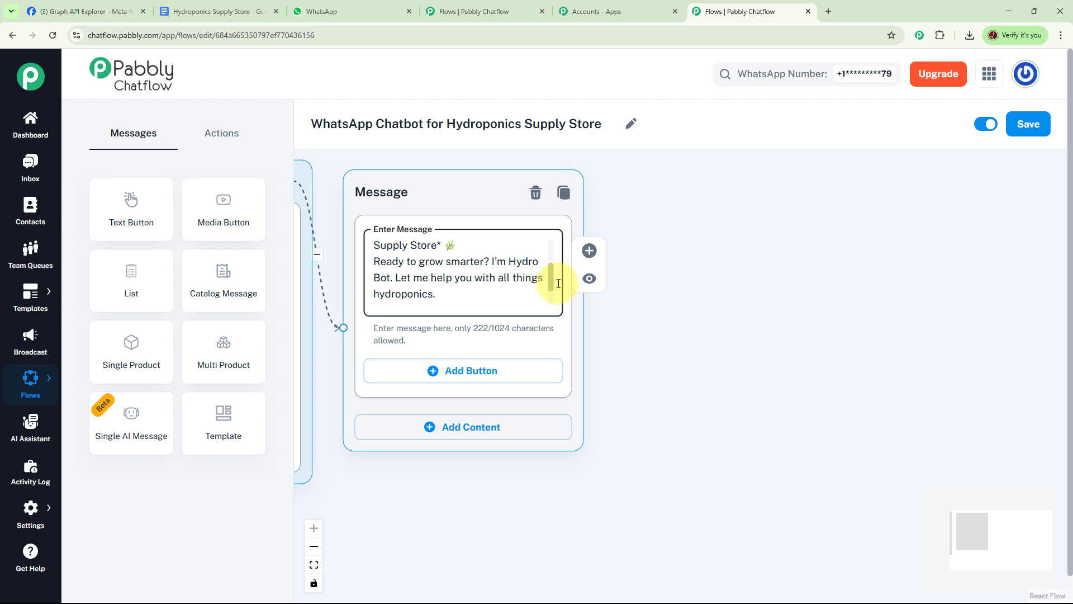
pyautogui.moveTo(559, 283); pyautogui.dragTo(556, 300)
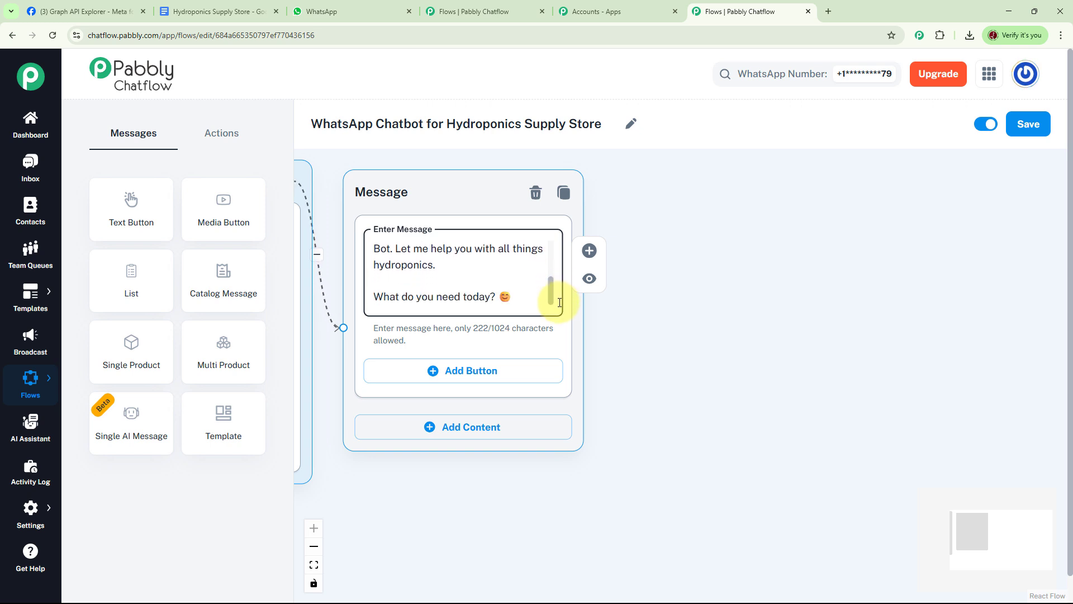
pyautogui.moveTo(647, 324); pyautogui.dragTo(596, 267)
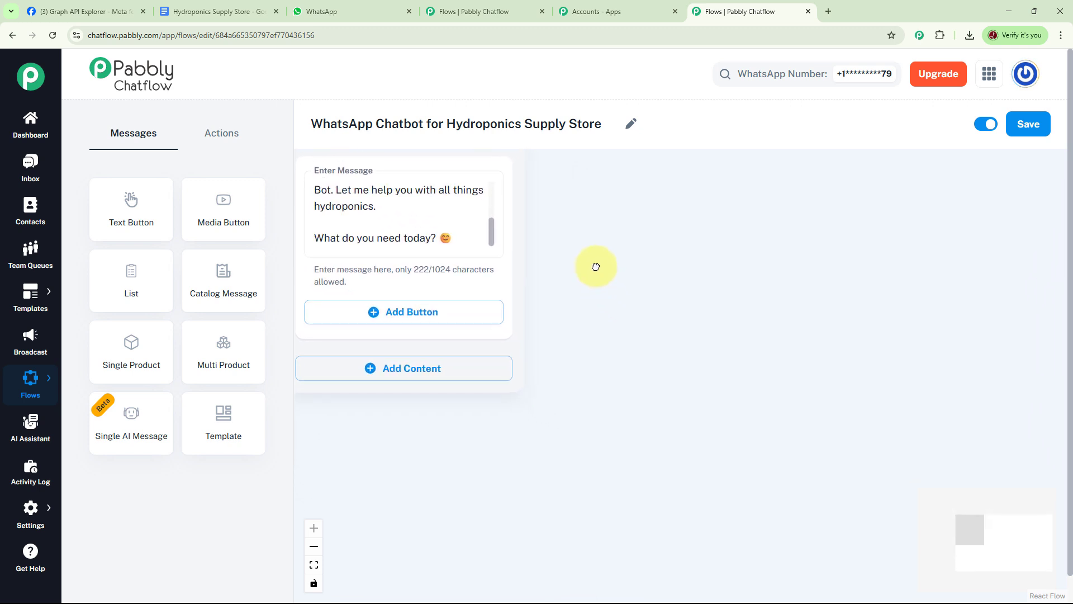
pyautogui.click(376, 312)
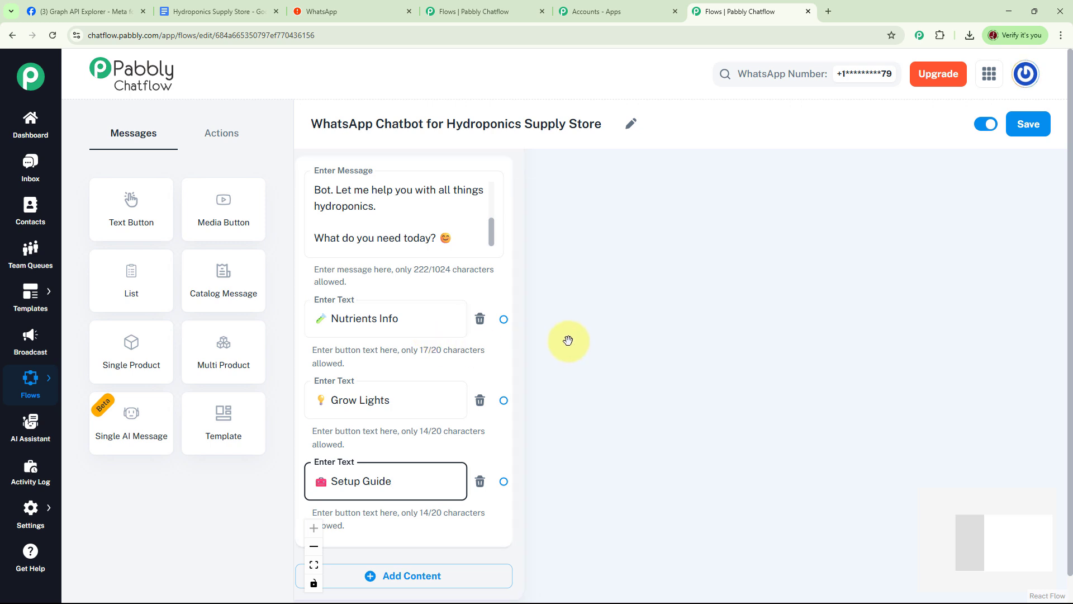
# Step: Link Nutrients Info to a new message "*Let's feed those plants right!* 🌱 Which type of nutrients are you looking for?" with buttons Leafy Greens, Fruiting Plants and All-Purpose
pyautogui.moveTo(504, 319); pyautogui.dragTo(580, 218)
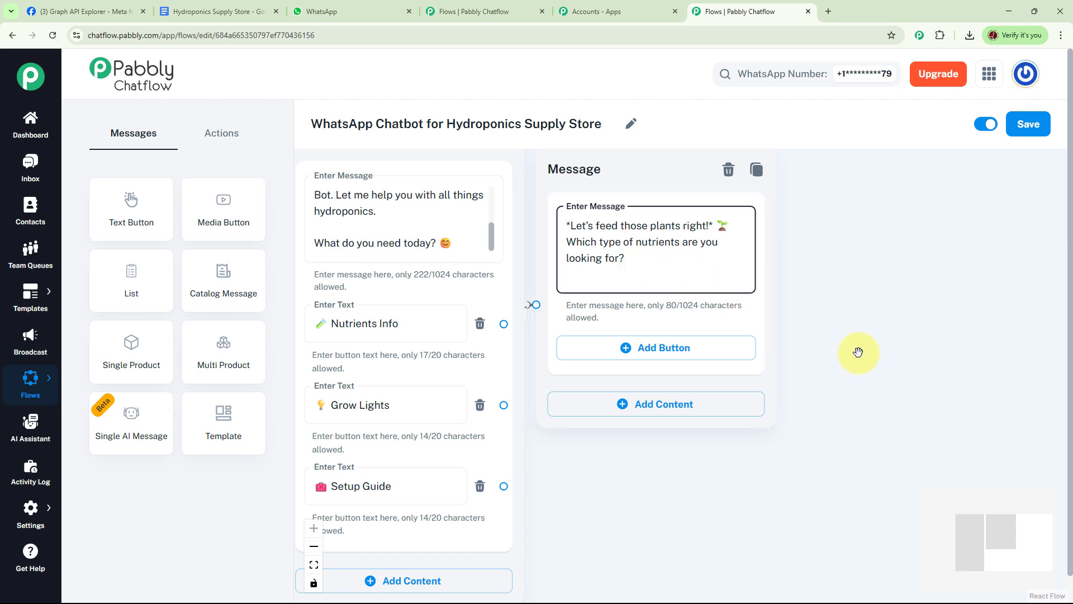
pyautogui.click(728, 364)
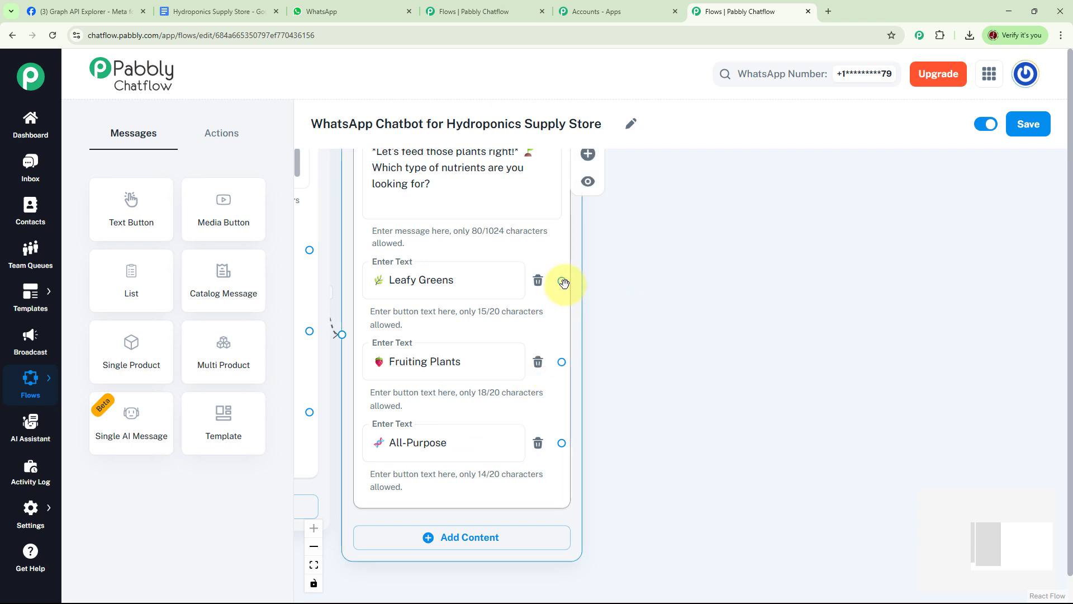
# Step: Link the Leafy Greens button to a new text-and-button message with the "*Leafy Greens Nutrients*" text and a "🛒 Order Now" button
pyautogui.moveTo(562, 281); pyautogui.dragTo(705, 187)
pyautogui.click(699, 210)
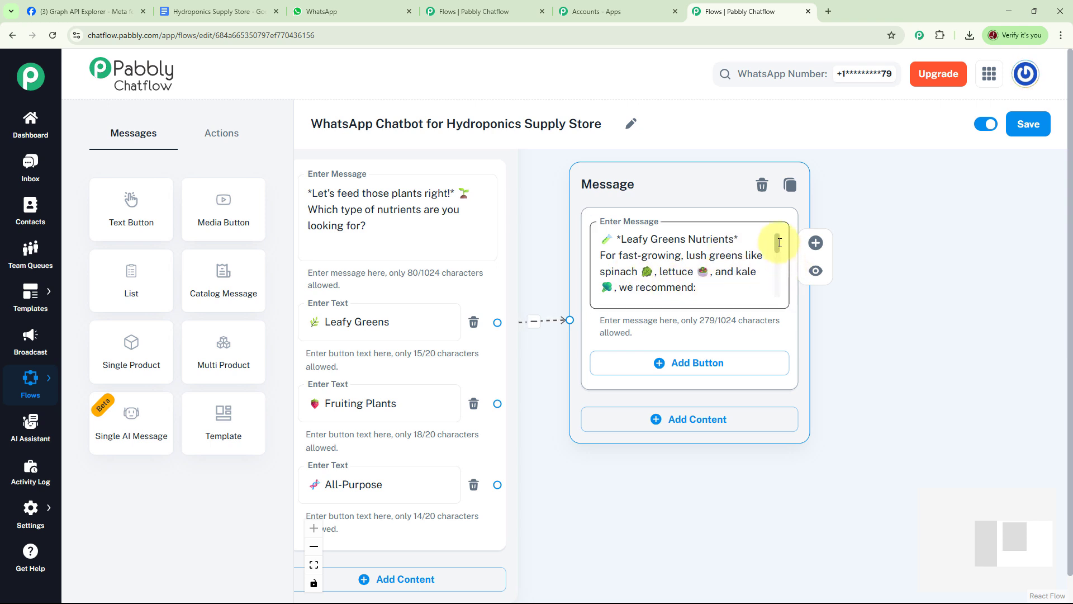
pyautogui.moveTo(779, 242); pyautogui.dragTo(783, 294)
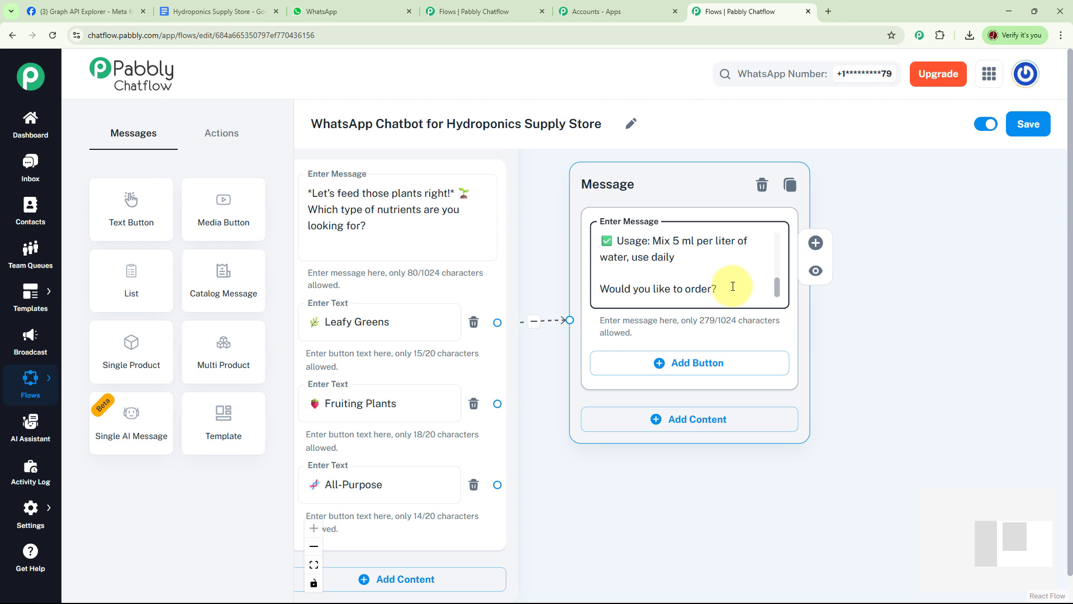
pyautogui.click(690, 362)
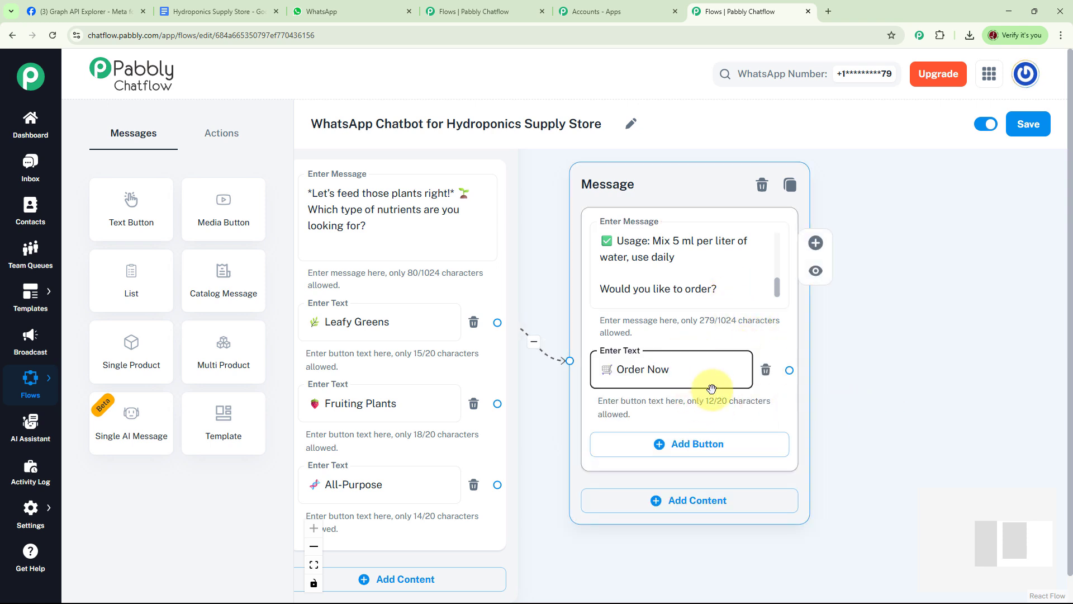
pyautogui.click(879, 415)
# Step: Connect the Fruiting Plants and All-Purpose buttons to the same Leafy Greens Nutrients message
pyautogui.moveTo(536, 410); pyautogui.dragTo(564, 372)
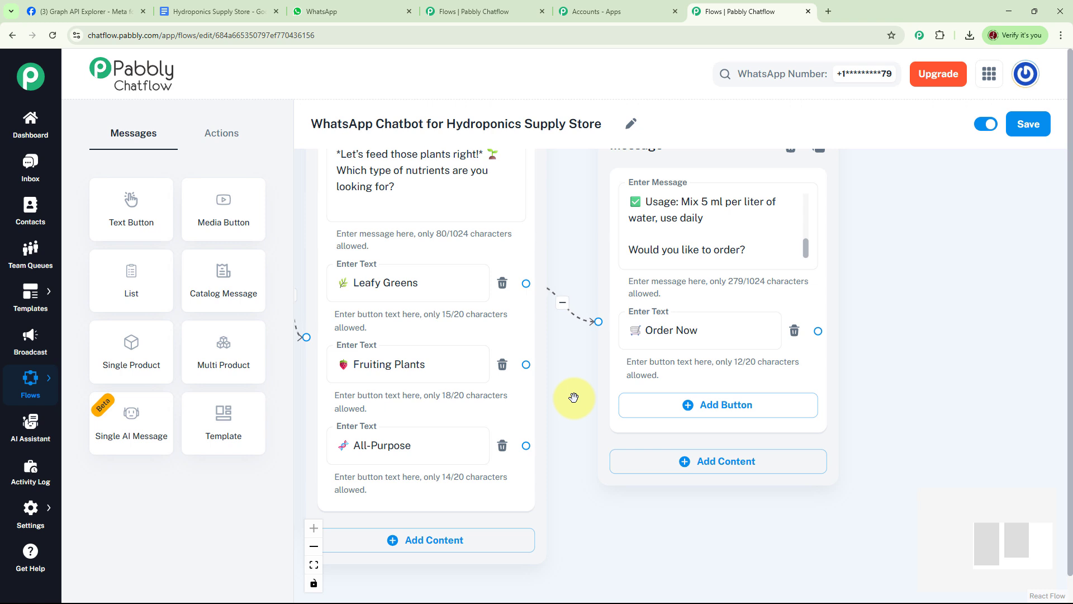
pyautogui.moveTo(529, 364); pyautogui.dragTo(598, 322)
pyautogui.moveTo(526, 446); pyautogui.dragTo(598, 322)
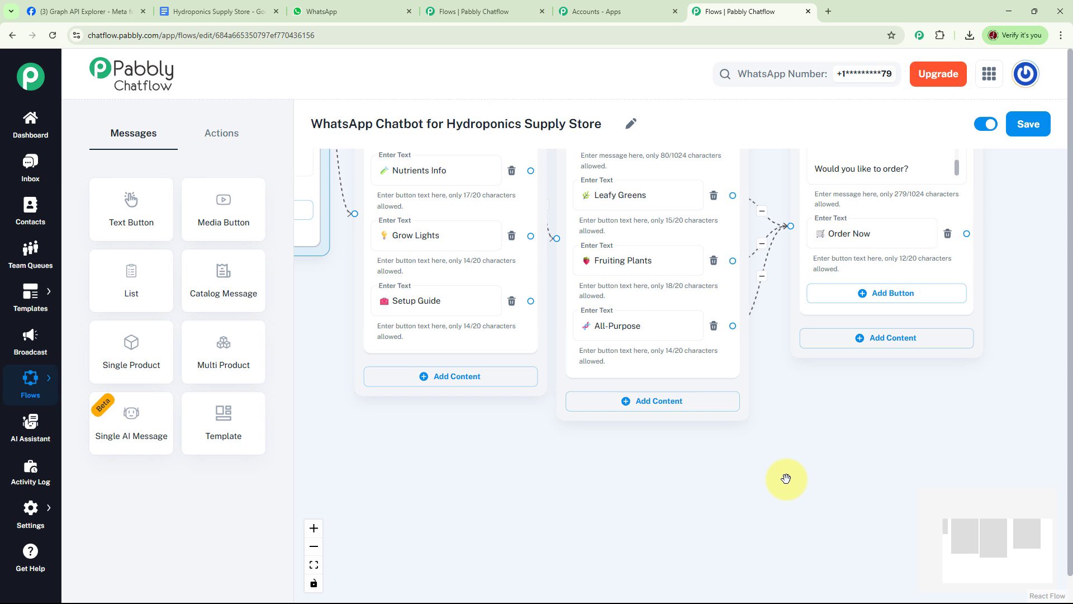
# Step: Link the Grow Lights button to a new text-and-button message with the "*Grow Lights*" offer text and a "🛒 Order Now" button
pyautogui.click(454, 238)
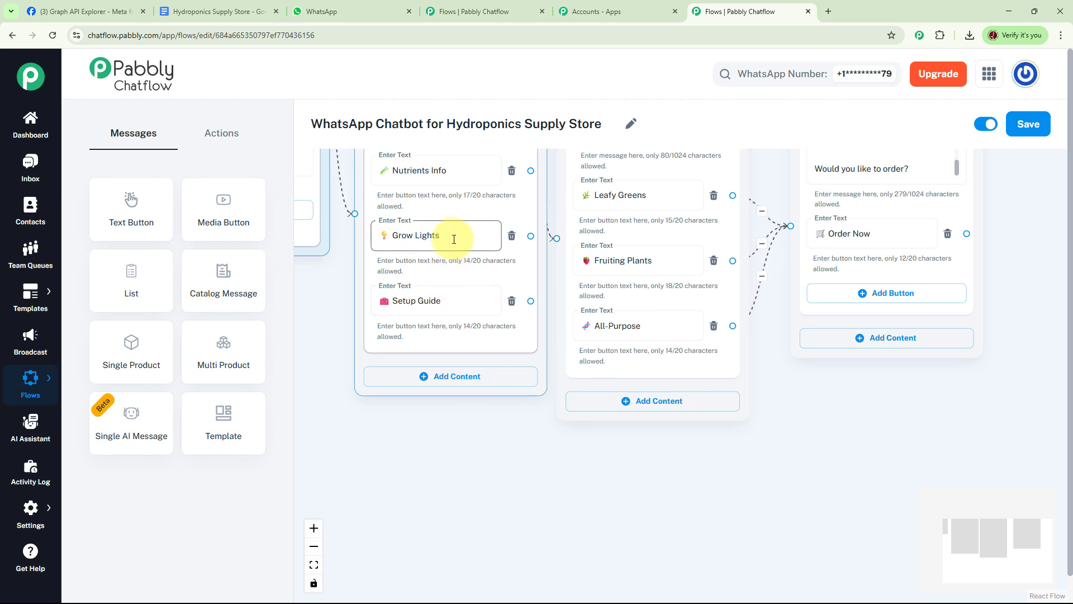
pyautogui.moveTo(532, 236); pyautogui.dragTo(794, 402)
pyautogui.click(794, 420)
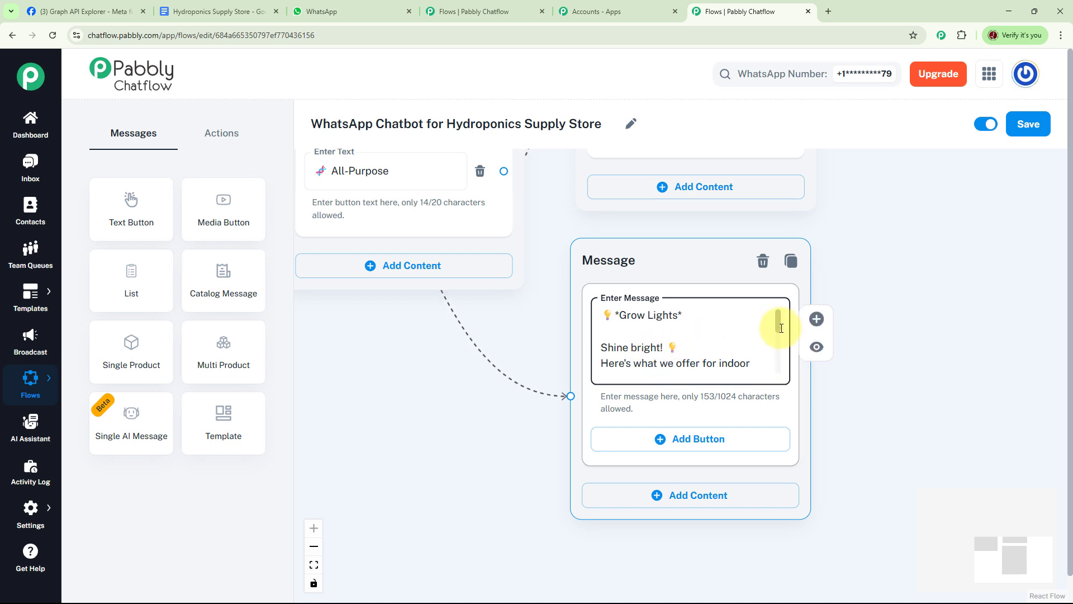
pyautogui.moveTo(781, 328); pyautogui.dragTo(784, 371)
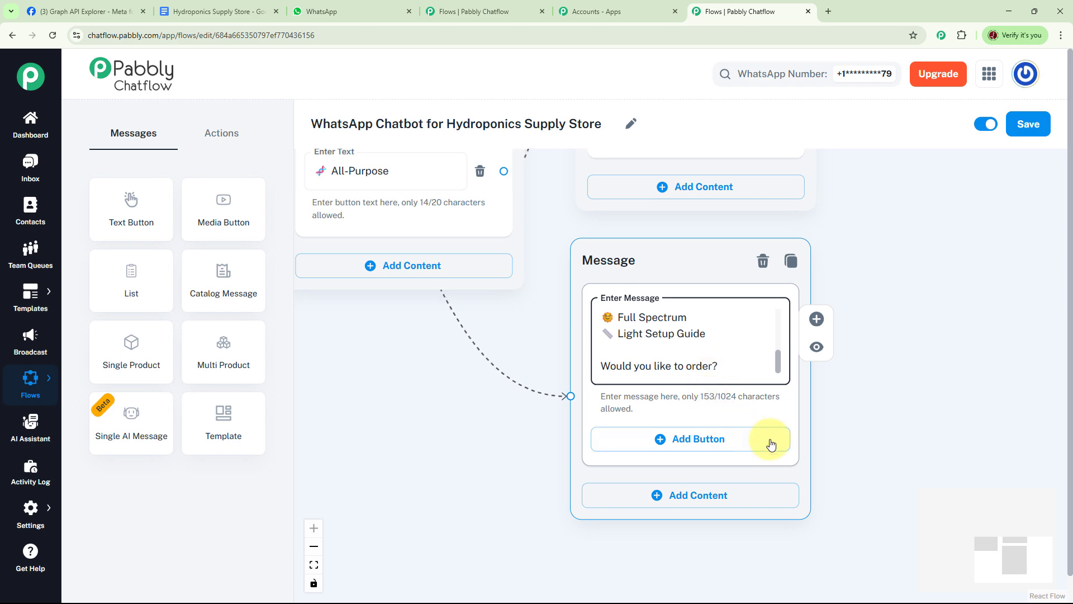
pyautogui.click(674, 446)
pyautogui.click(667, 447)
pyautogui.write('🛒 Order Now')
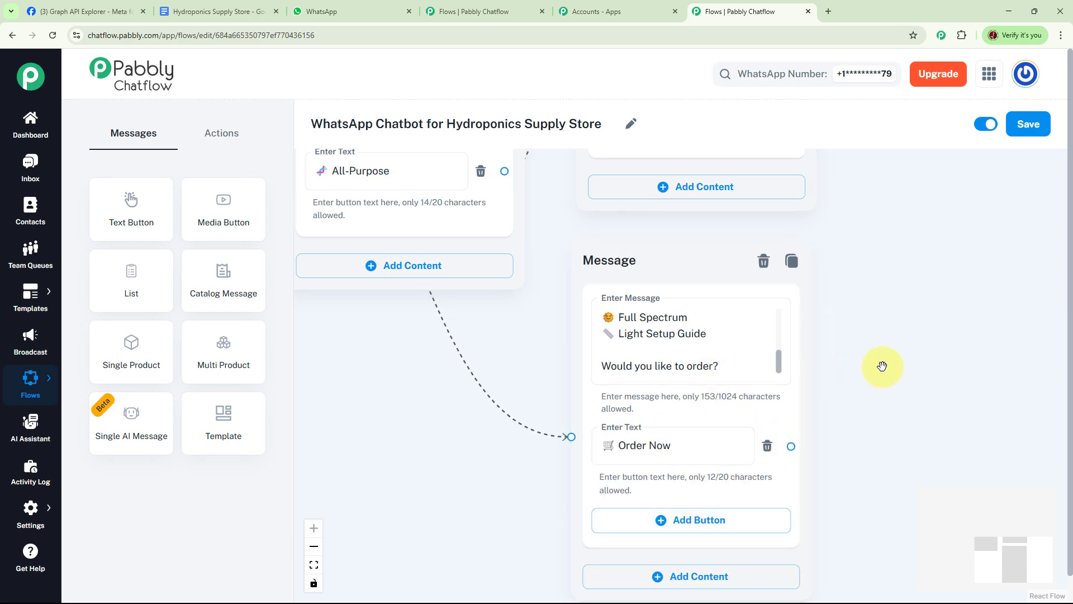
# Step: Add an Ask Question node beside the two product messages and connect both Order Now buttons to it
pyautogui.scroll(-5, 864, 359)
pyautogui.moveTo(819, 379); pyautogui.dragTo(721, 425)
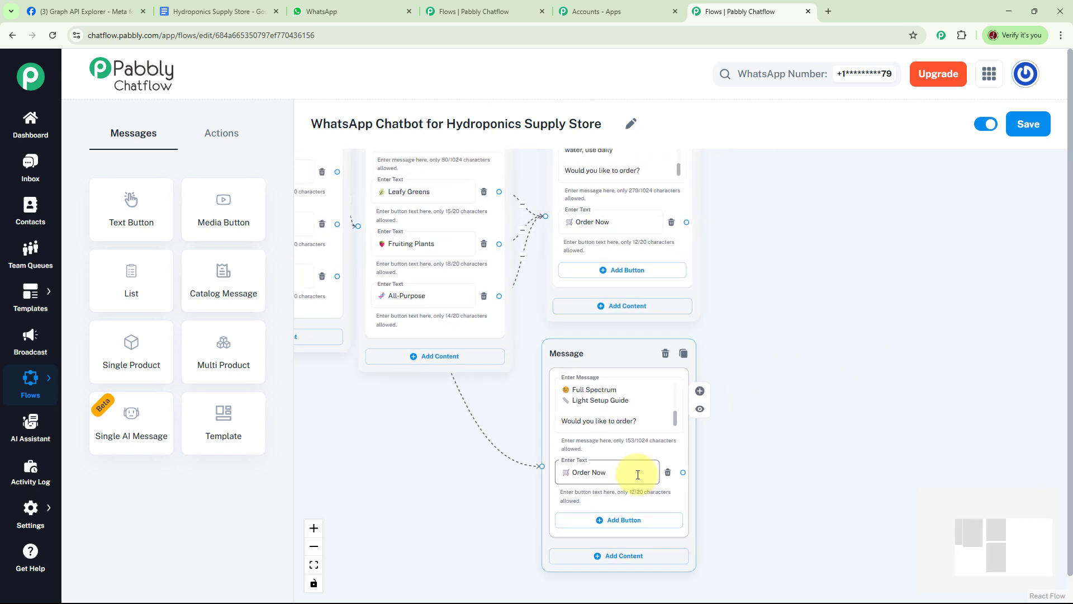
pyautogui.click(629, 224)
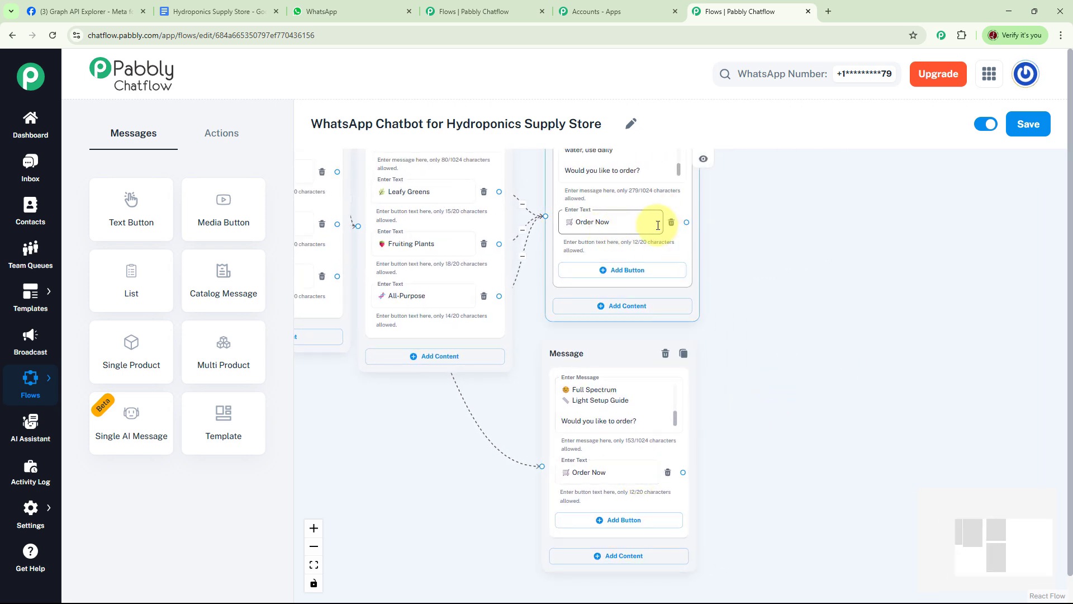
pyautogui.click(721, 267)
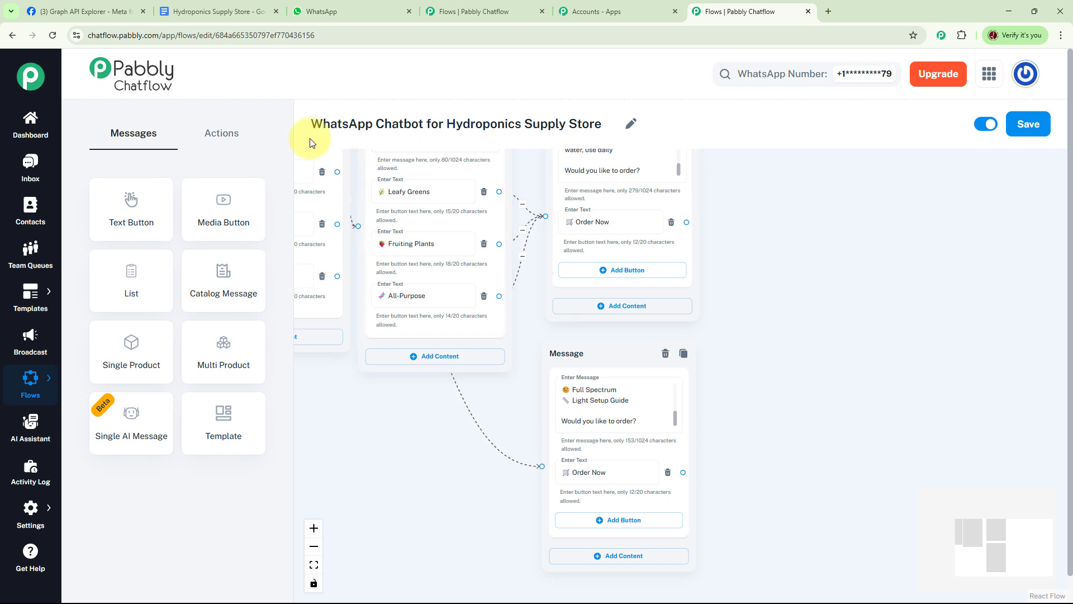
pyautogui.click(227, 135)
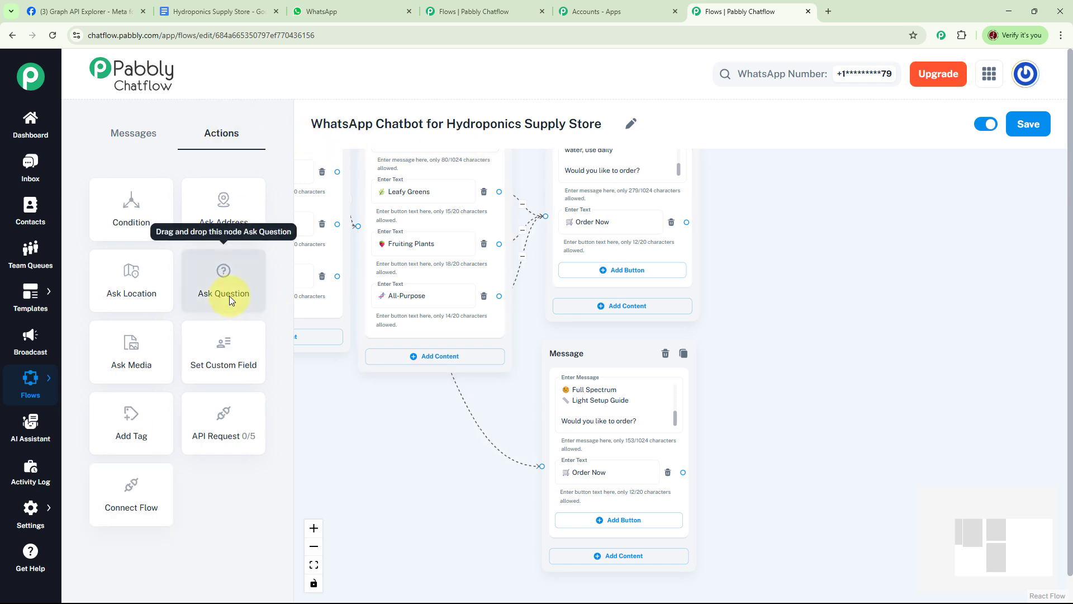
pyautogui.moveTo(229, 296); pyautogui.dragTo(820, 268)
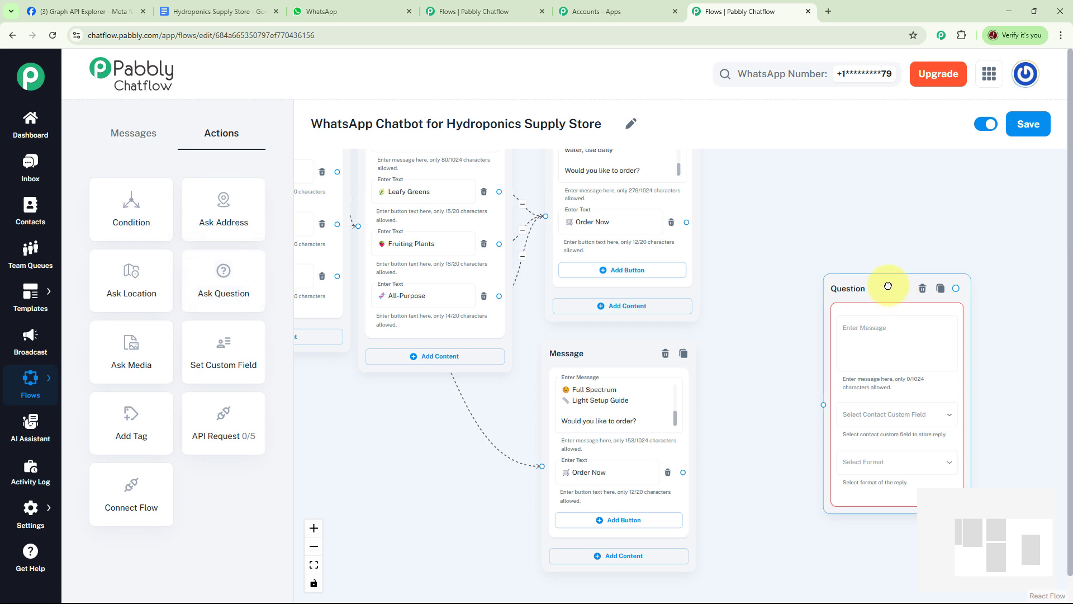
pyautogui.moveTo(894, 280); pyautogui.dragTo(838, 226)
pyautogui.click(937, 252)
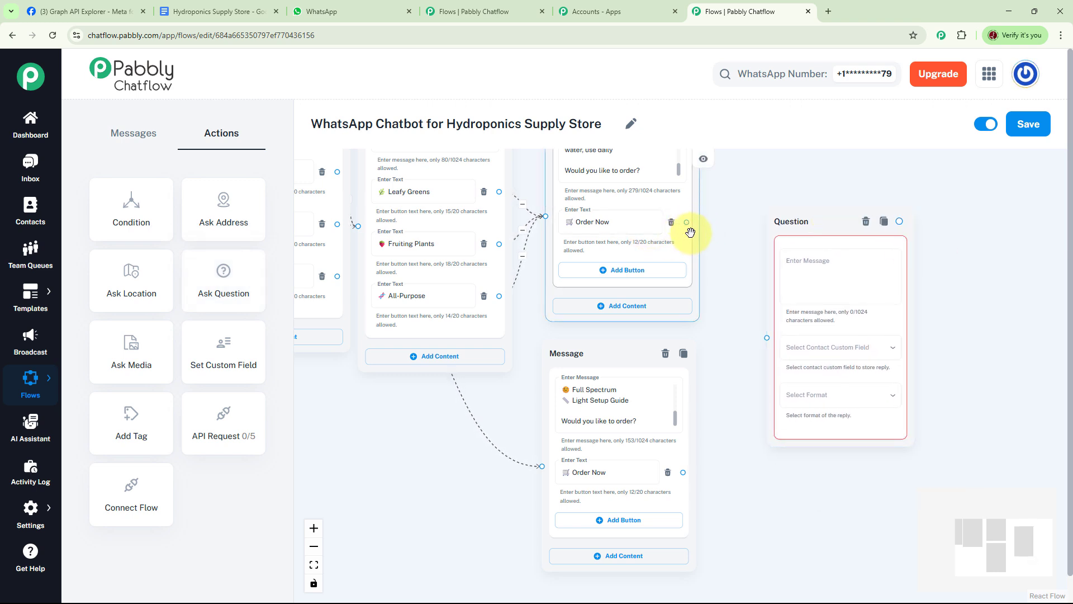
pyautogui.moveTo(688, 223); pyautogui.dragTo(767, 337)
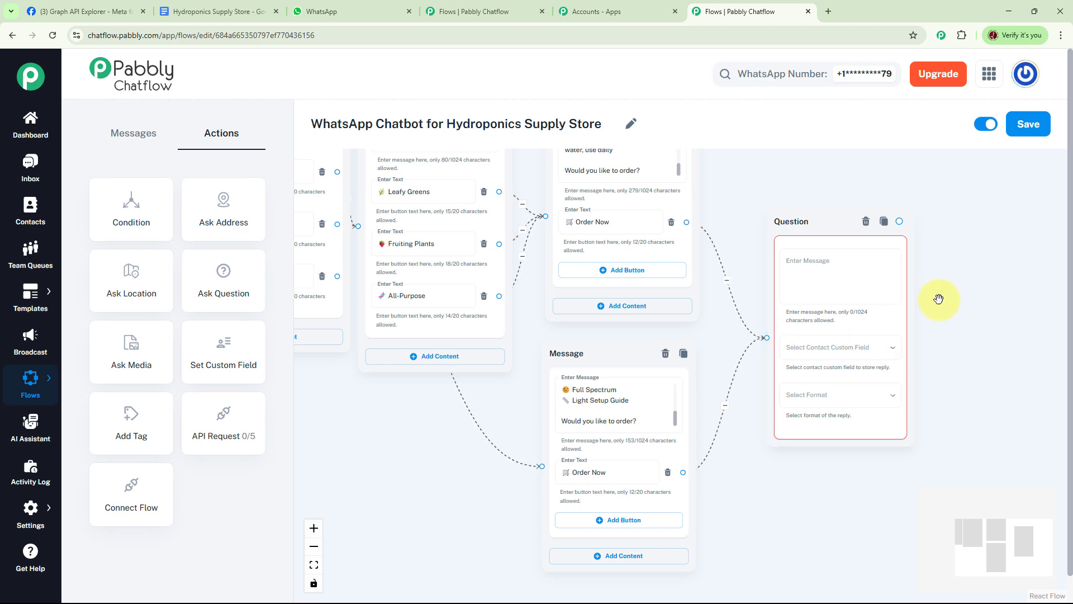
# Step: Fill the question with the "🛒 *Let's Get Your Order Ready!*" text requesting Product Name and Quantity Needed, and review it
pyautogui.scroll(3, 939, 299)
pyautogui.click(772, 245)
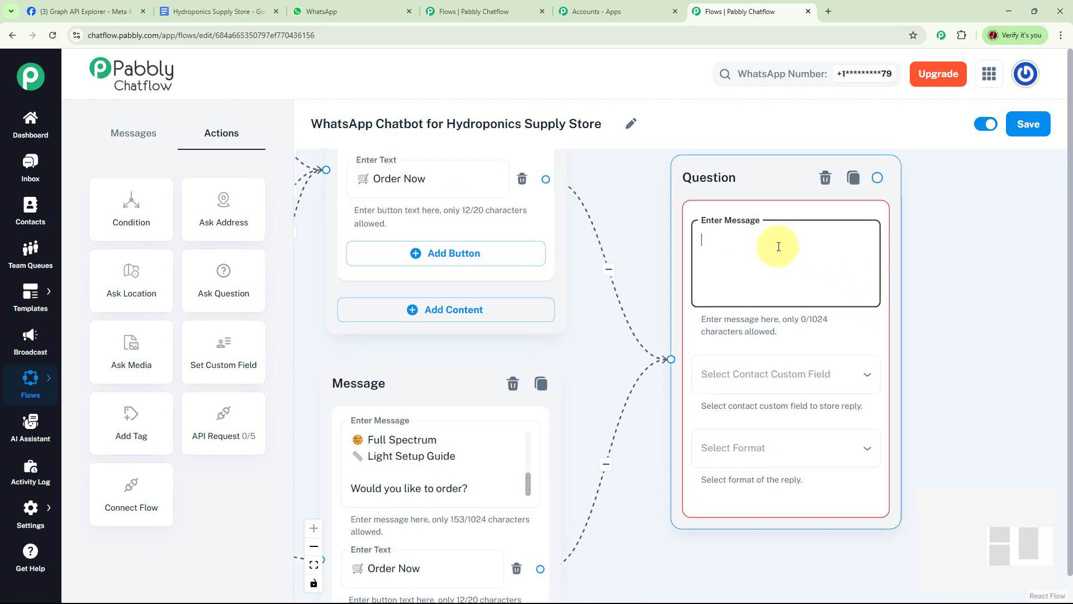
pyautogui.hotkey('ctrl', 'v')
pyautogui.moveTo(1043, 385); pyautogui.dragTo(890, 407)
pyautogui.click(639, 280)
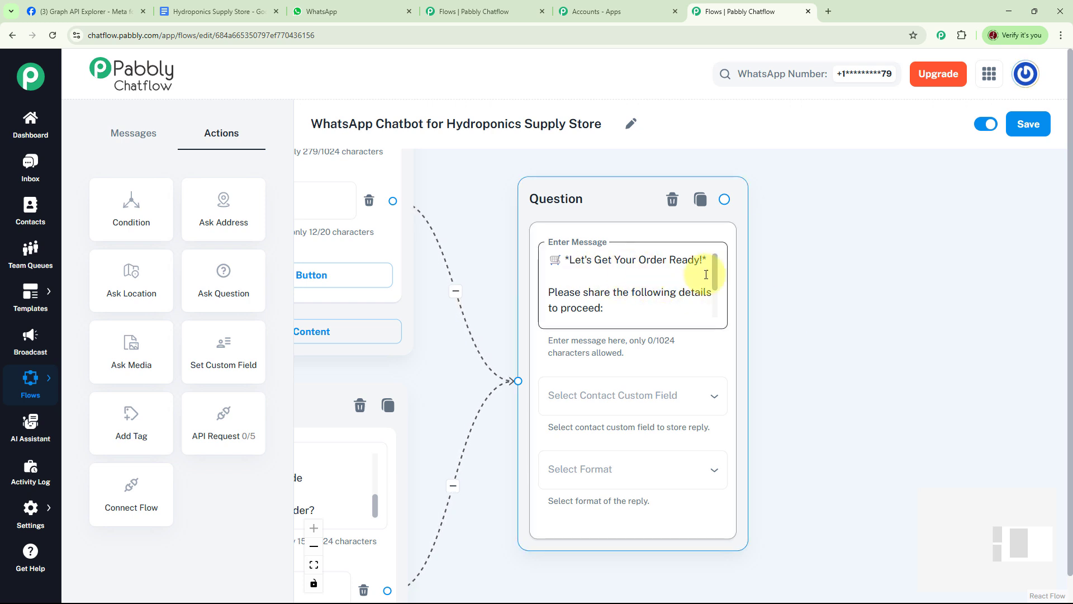
pyautogui.moveTo(714, 272); pyautogui.dragTo(718, 309)
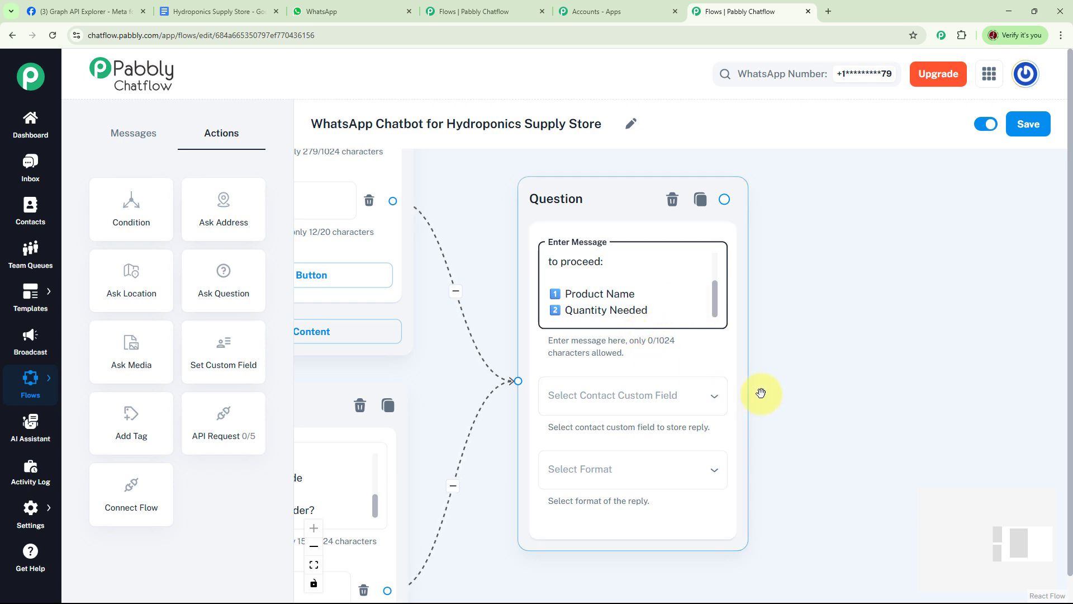
# Step: Store the question's reply in the OrderDetails contact custom field and set the reply format to Any
pyautogui.click(672, 402)
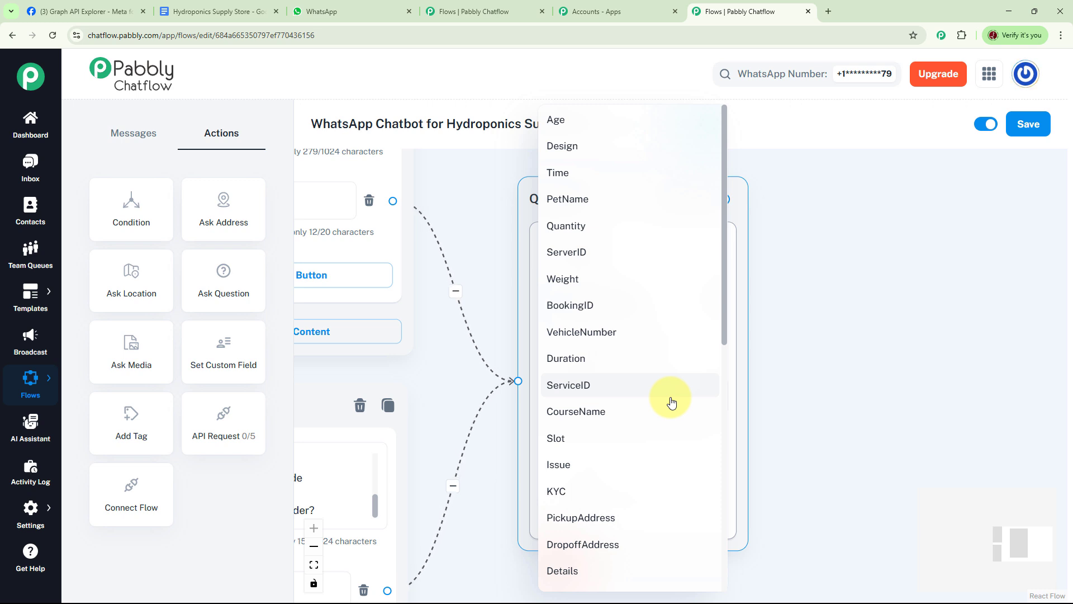
pyautogui.scroll(-10, 672, 403)
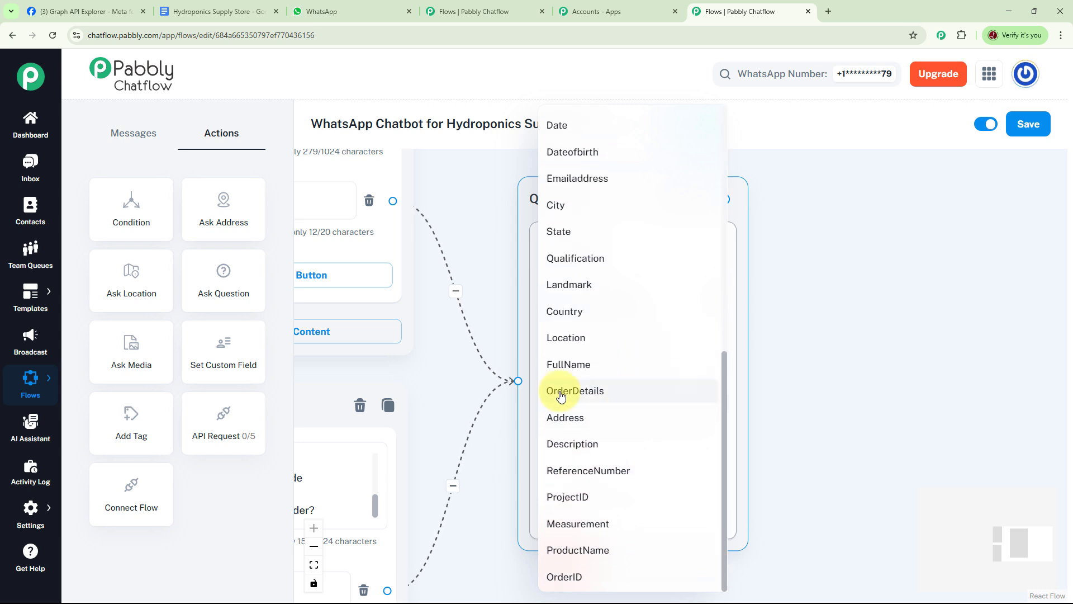
pyautogui.click(561, 395)
pyautogui.click(628, 469)
pyautogui.click(554, 417)
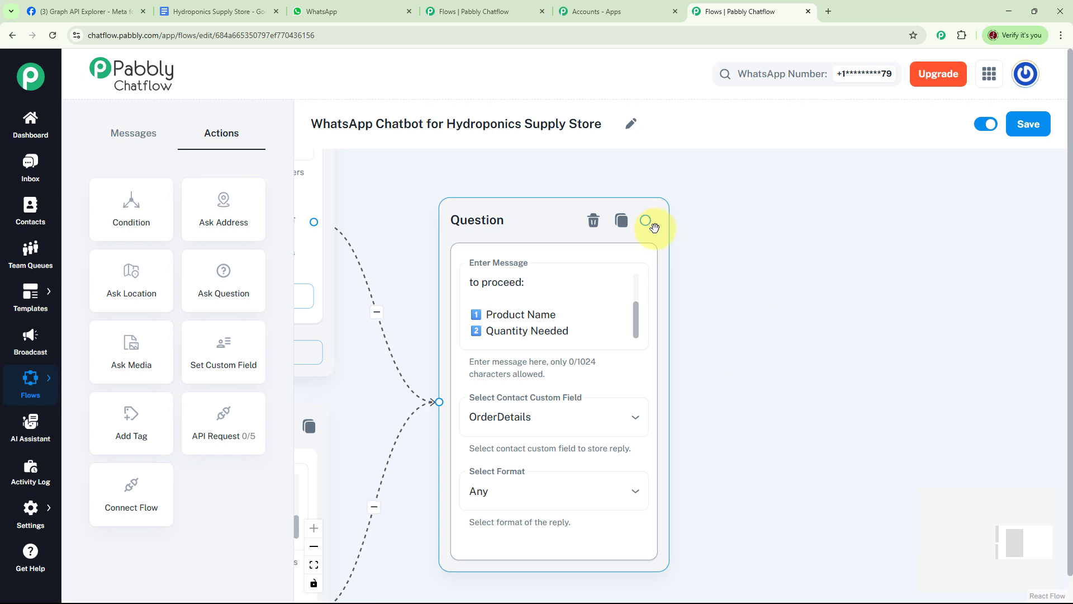
# Step: Link the question to a new text-and-button message with the "🎉 *Order Confirmed!*" text containing the $OrderDetails order summary, and review it
pyautogui.moveTo(648, 222); pyautogui.dragTo(805, 253)
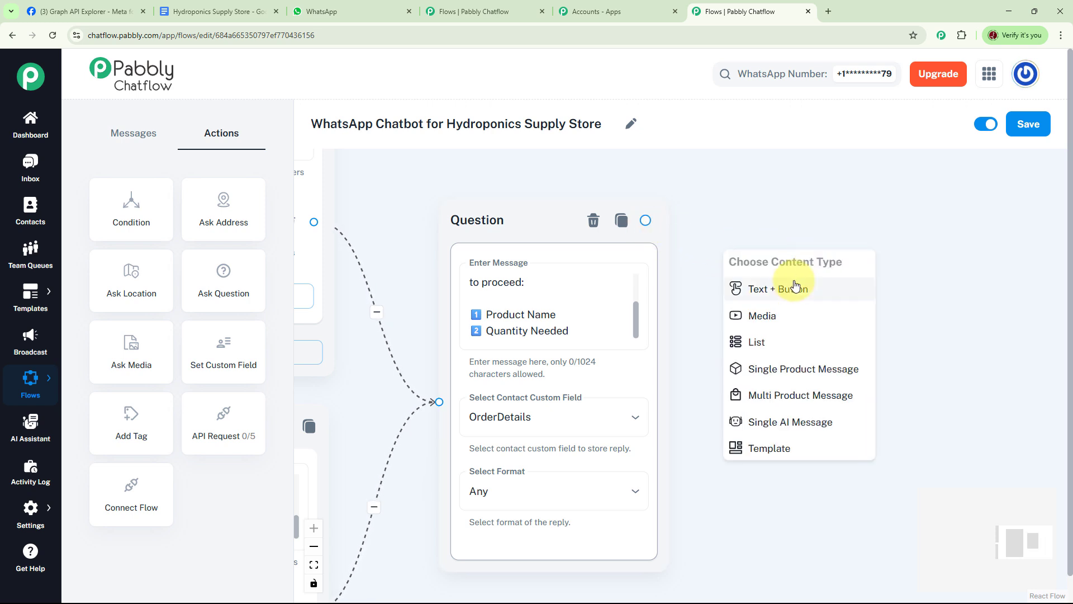
pyautogui.click(796, 282)
pyautogui.click(605, 280)
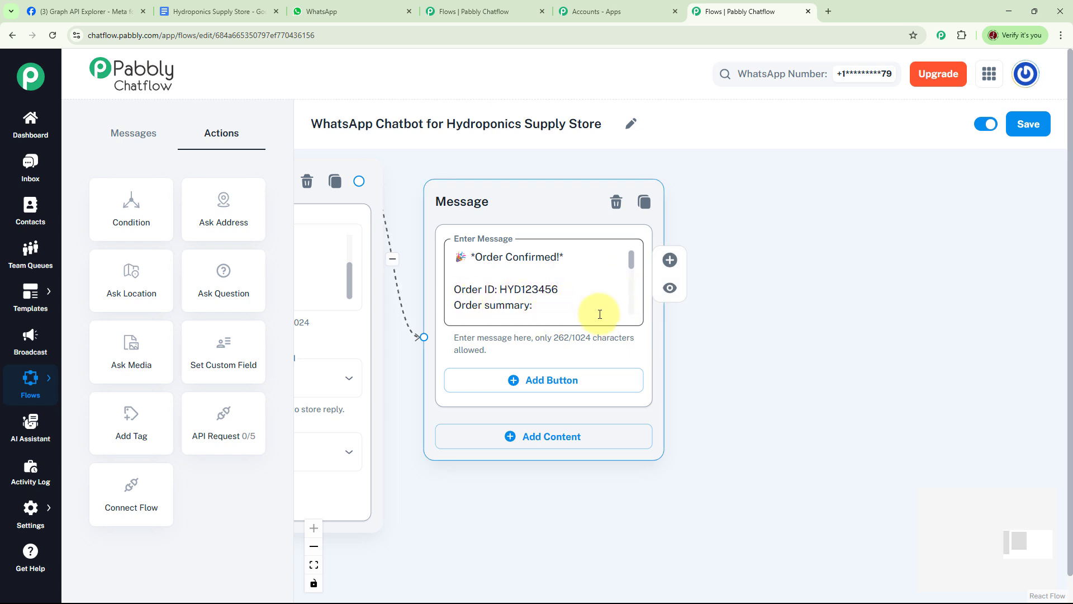
pyautogui.moveTo(629, 259); pyautogui.dragTo(632, 274)
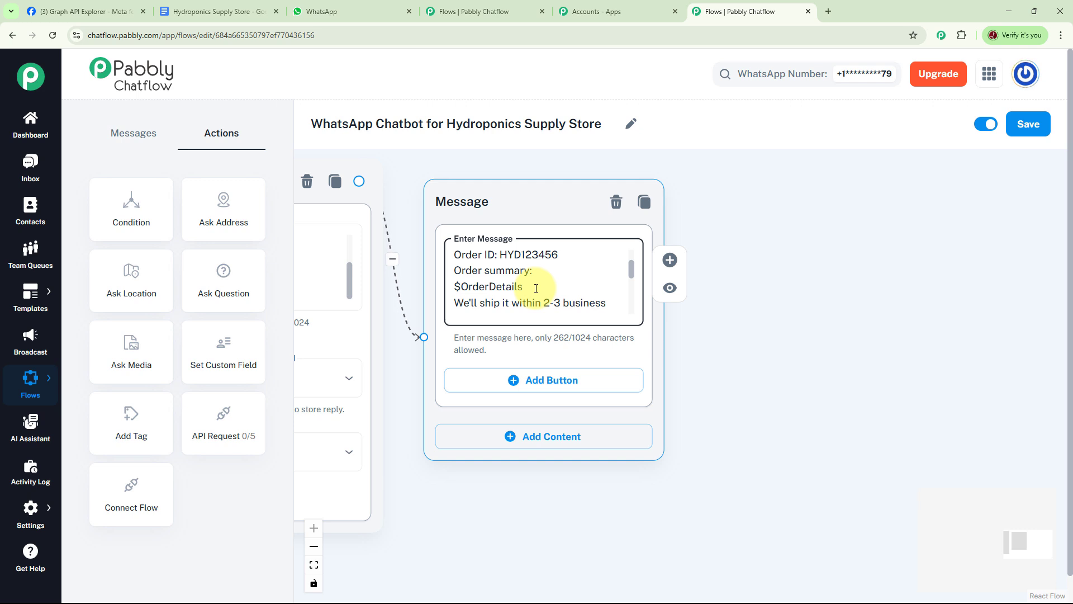
# Step: Review the rest of the order confirmation message, from the $OrderDetails summary to its closing thanks
pyautogui.click(403, 346)
pyautogui.moveTo(632, 272); pyautogui.dragTo(638, 311)
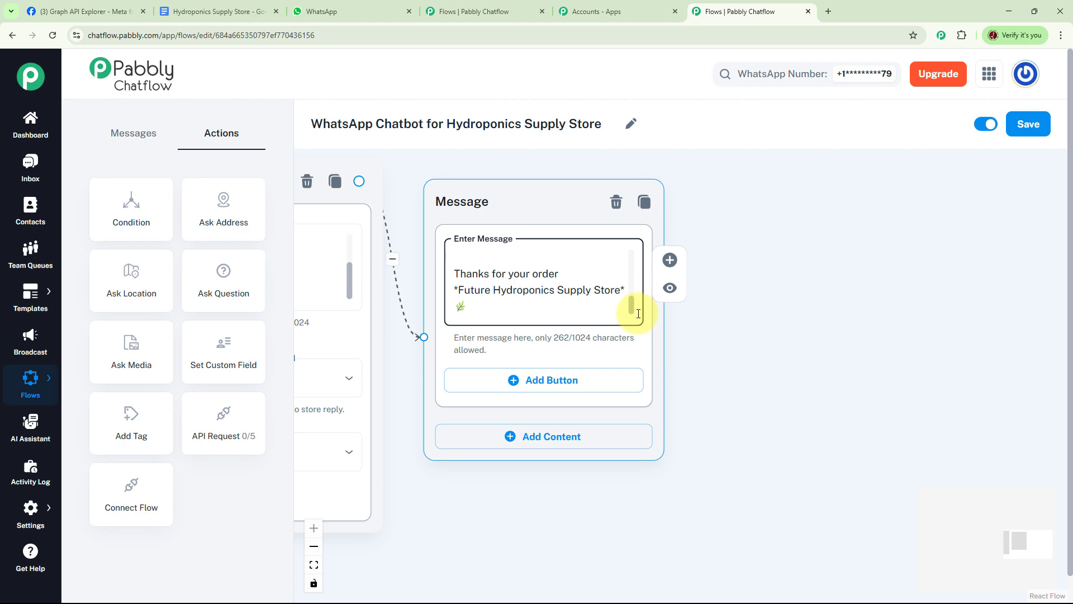
pyautogui.scroll(2, 621, 409)
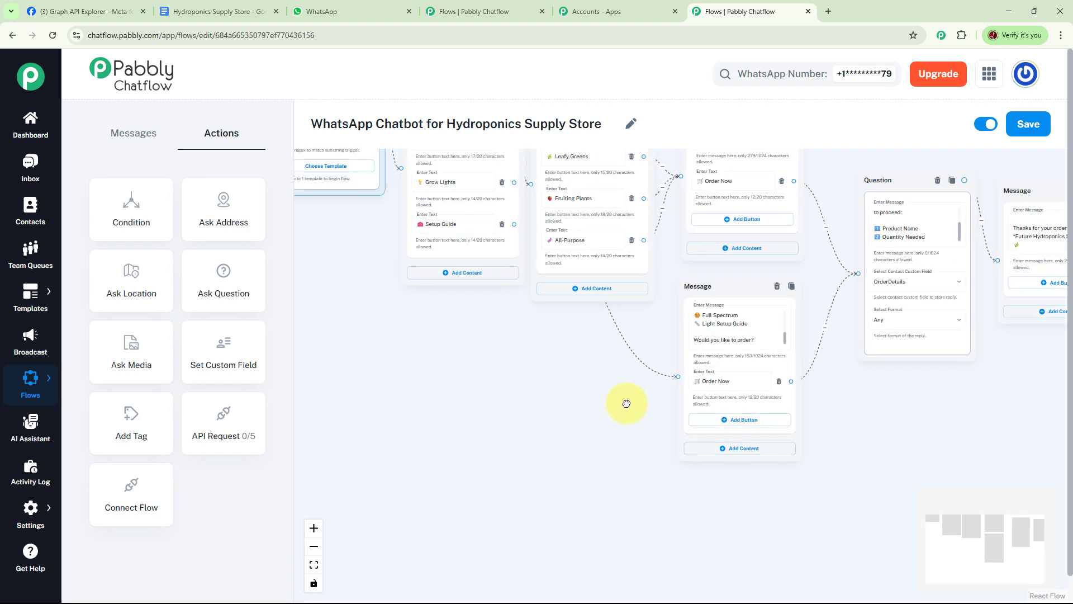
pyautogui.moveTo(615, 400); pyautogui.dragTo(689, 465)
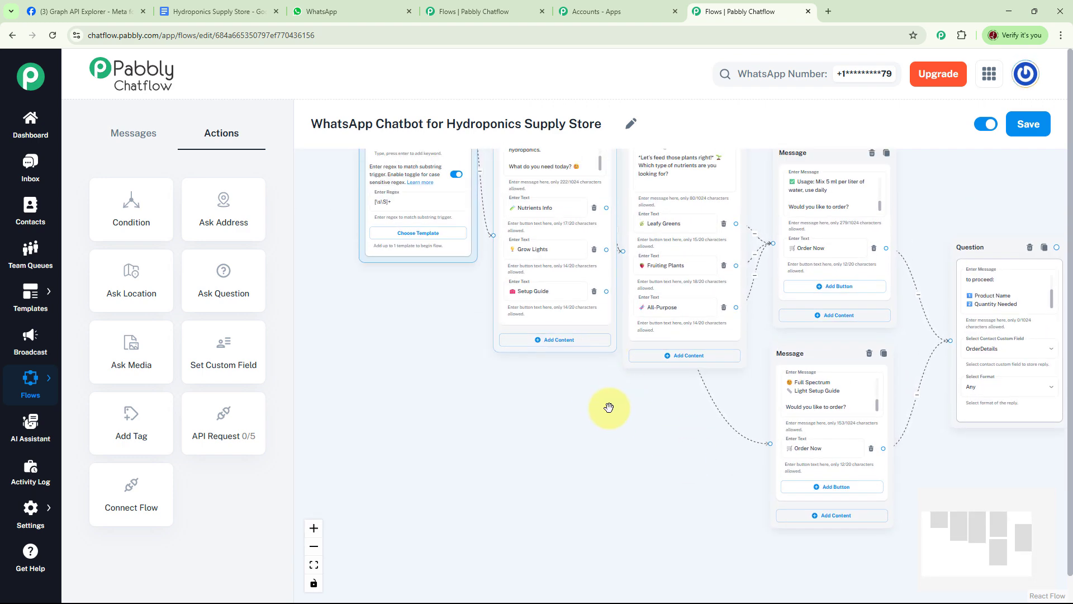
# Step: Read through the "*Hydroponic Setup Guide!*" message to its closing lines and look over the complete flow
pyautogui.scroll(3, 612, 405)
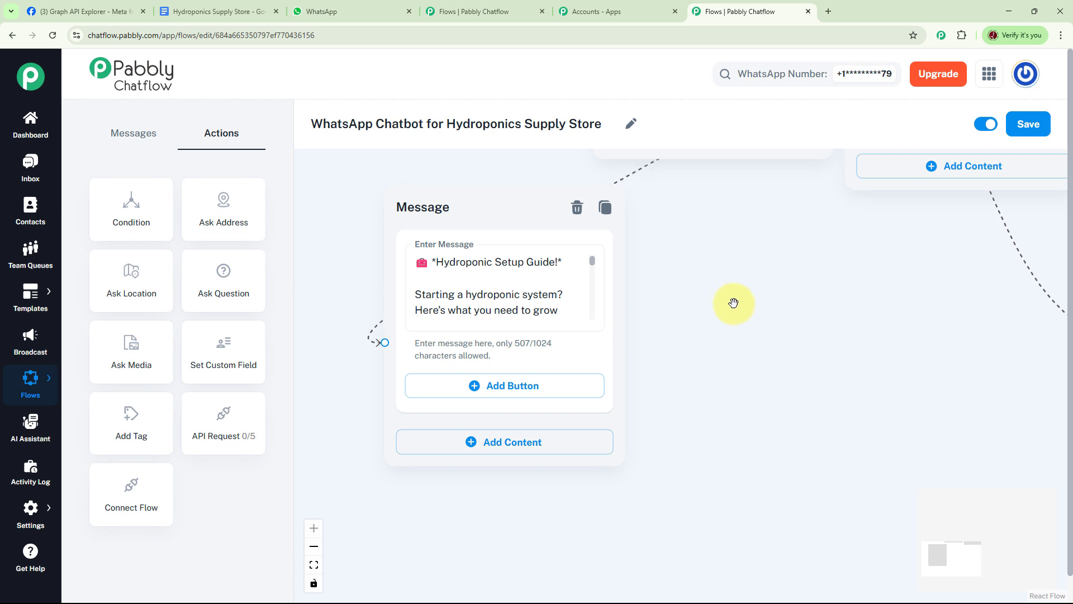
pyautogui.click(593, 262)
pyautogui.scroll(-1, 594, 262)
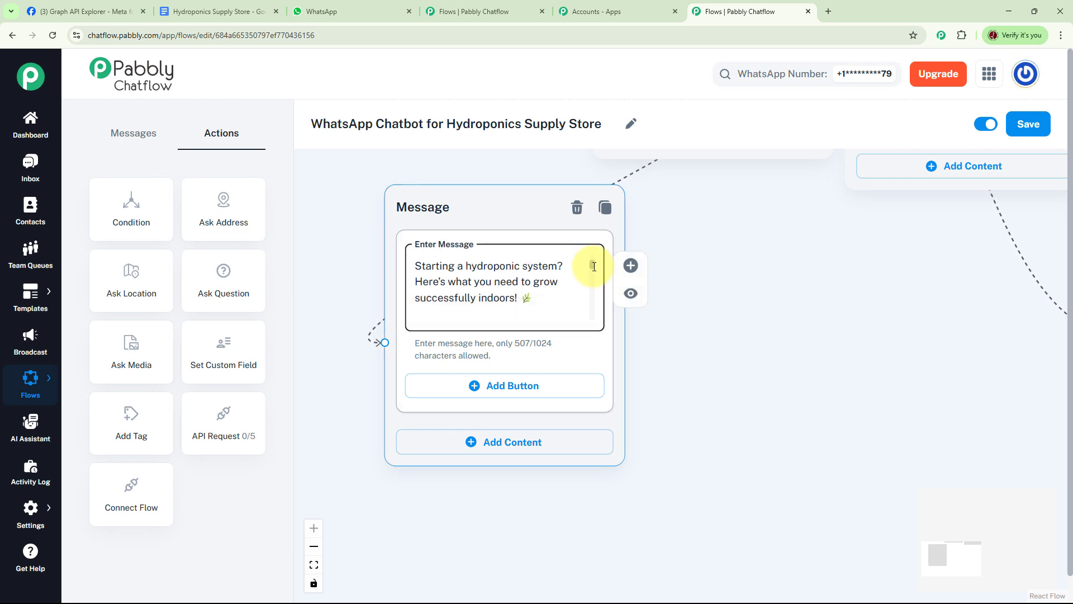
pyautogui.moveTo(594, 266); pyautogui.dragTo(599, 276)
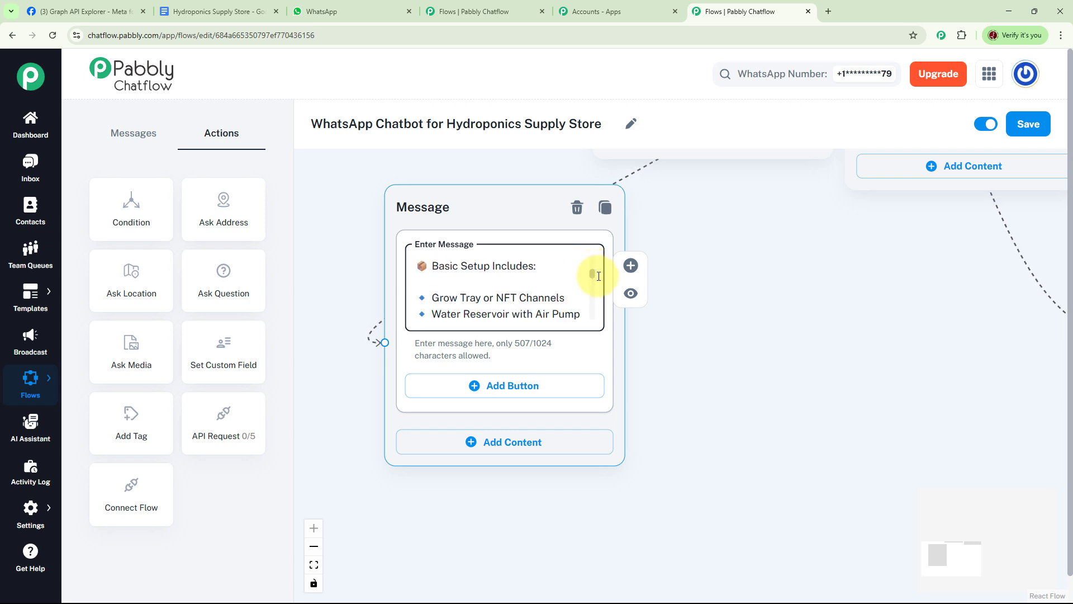
pyautogui.moveTo(599, 276); pyautogui.dragTo(605, 320)
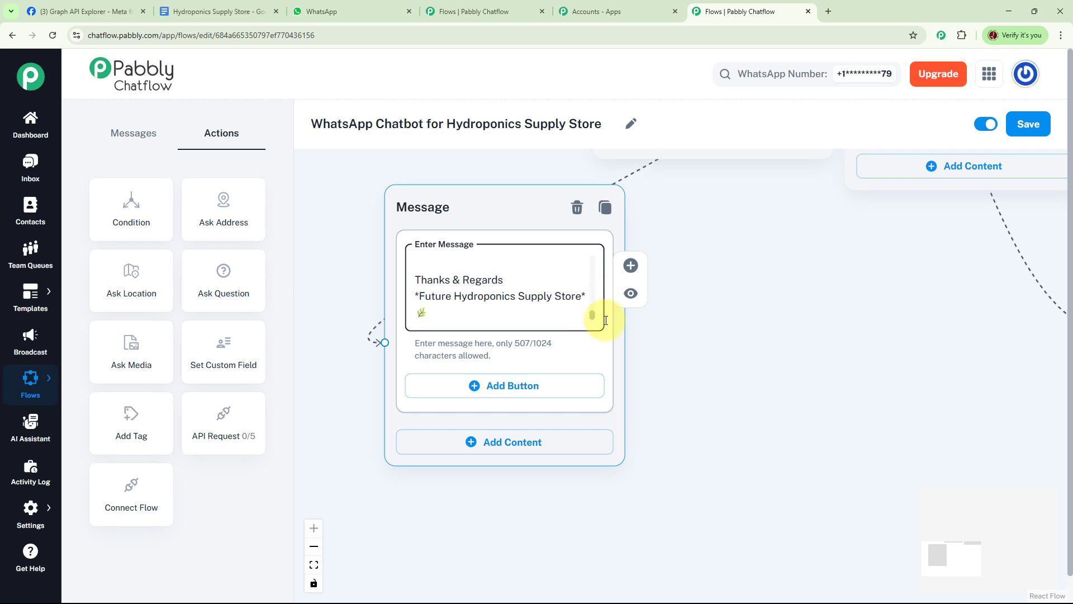
pyautogui.click(765, 314)
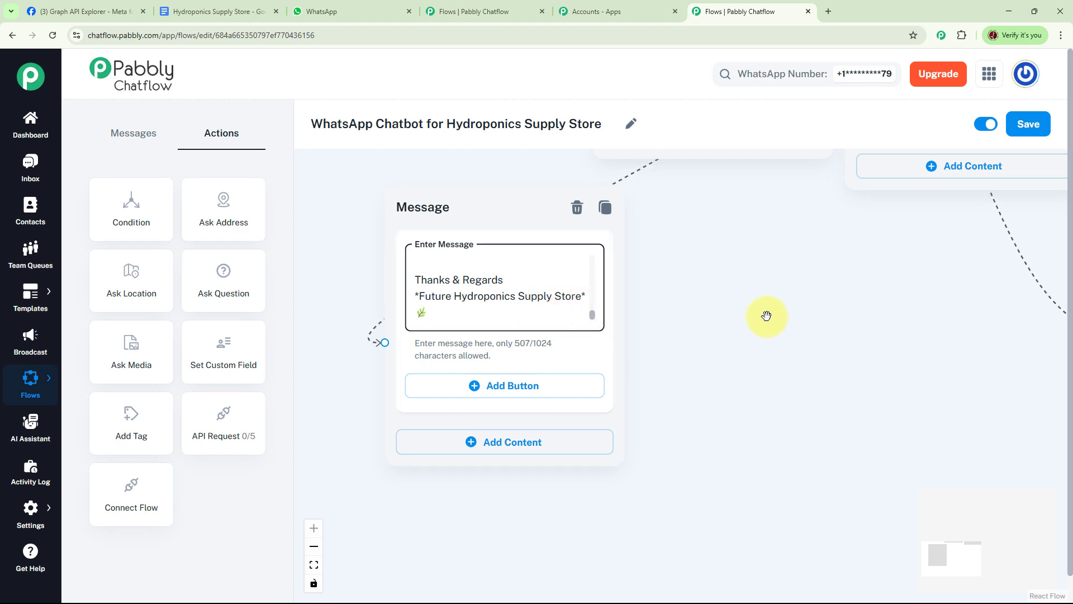
pyautogui.scroll(-10, 766, 315)
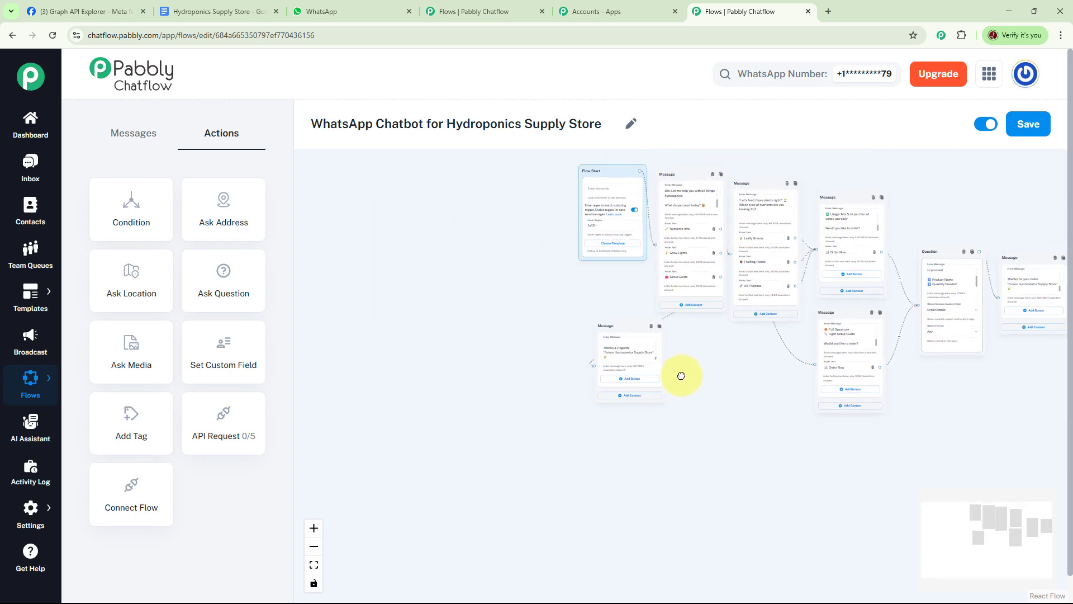
pyautogui.moveTo(507, 337); pyautogui.dragTo(545, 354)
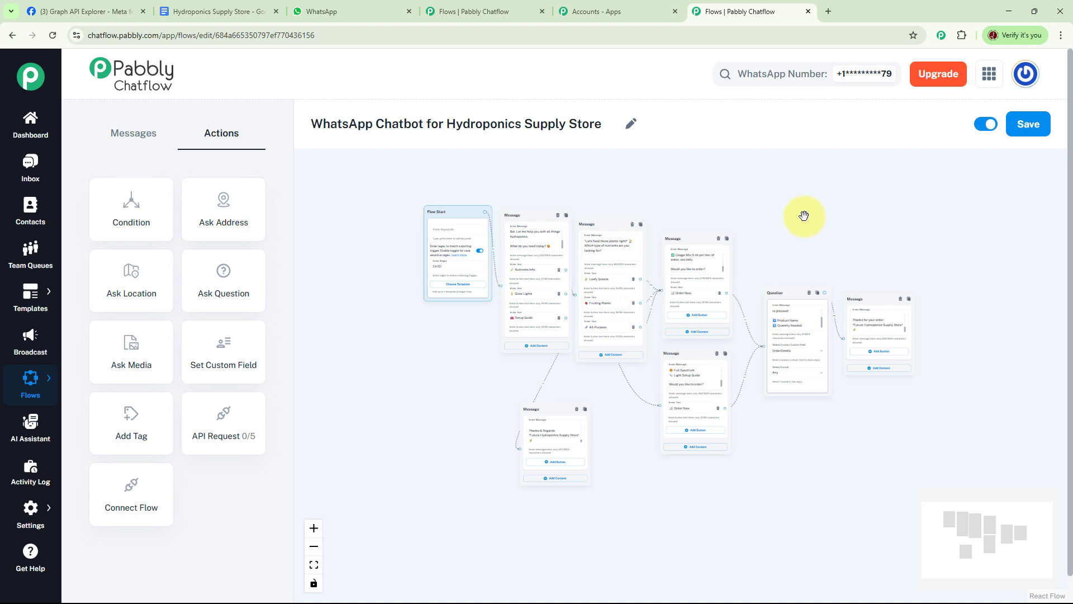
# Step: Switch to WhatsApp, clear the old Future Hydroponics Supply Store chat and send "Grow Light" to trigger the chatbot
pyautogui.click(312, 12)
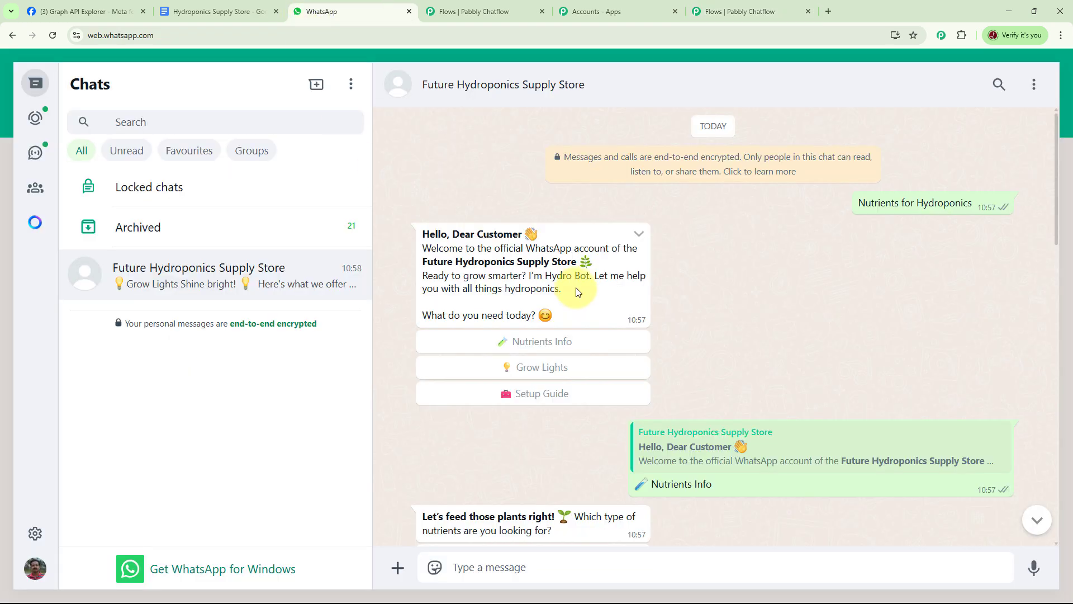
pyautogui.click(1035, 87)
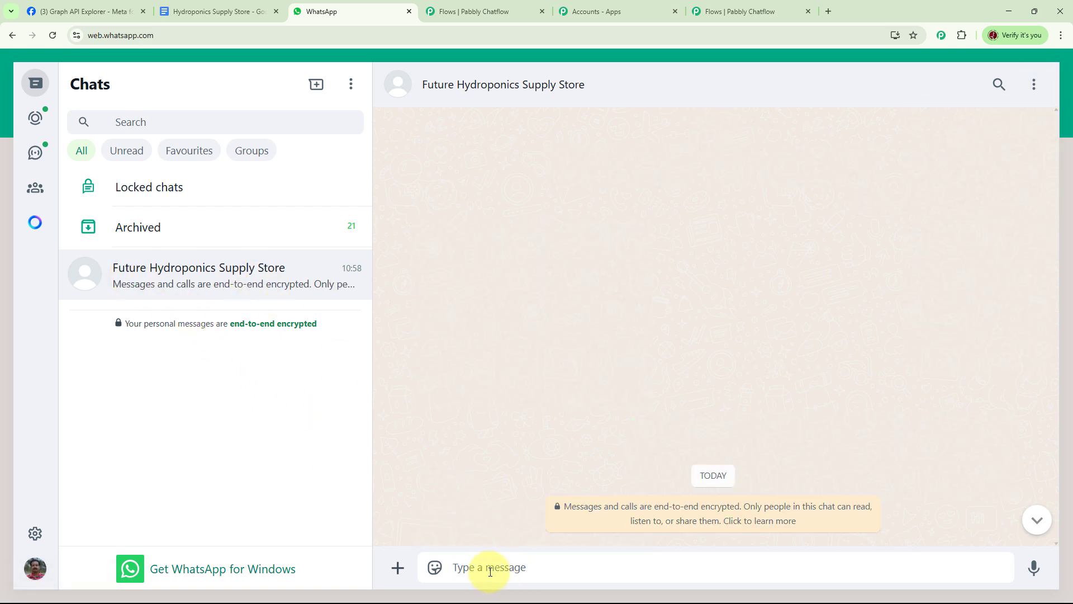
pyautogui.write('Grow Light')
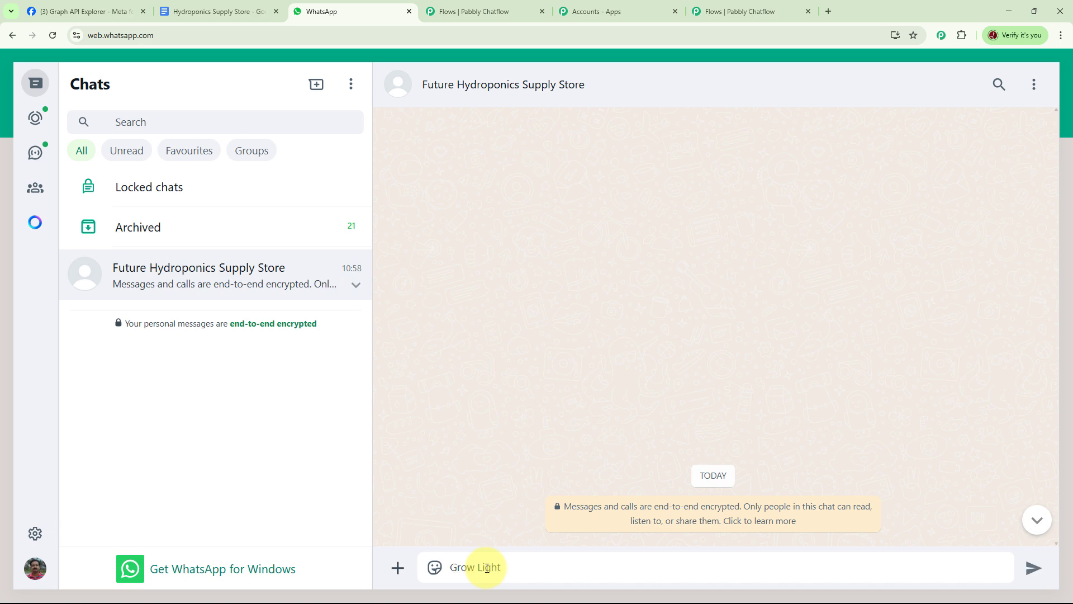
pyautogui.press('Return')
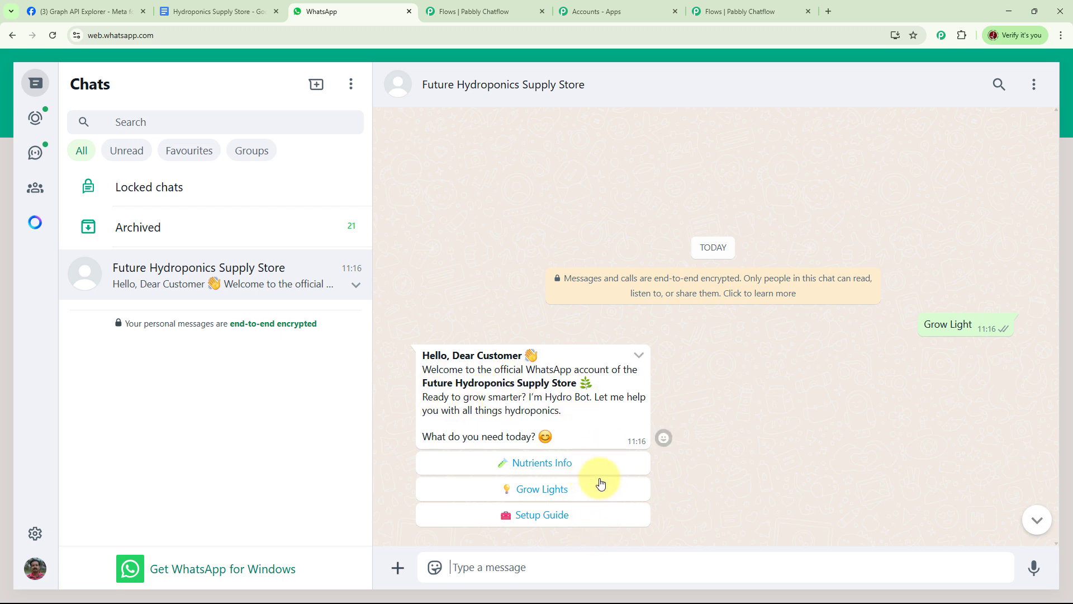
# Step: Choose Grow Lights and Order Now in the chatbot's replies, and submit the order "Grow Max Green A+B 2 pack" and "Full Spectrum Light 5 Piece"
pyautogui.click(564, 497)
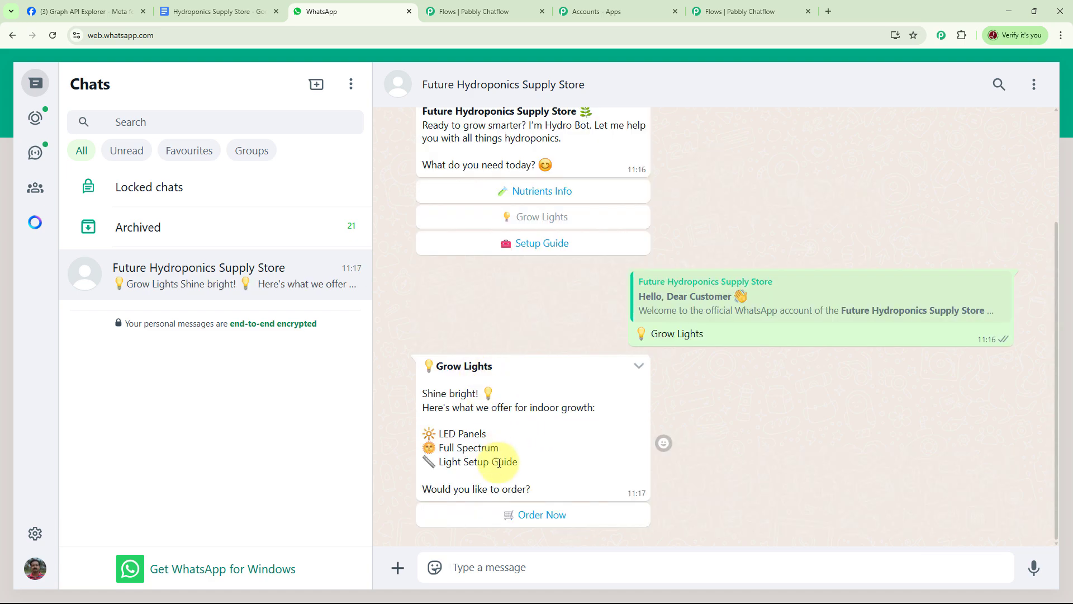
pyautogui.click(540, 523)
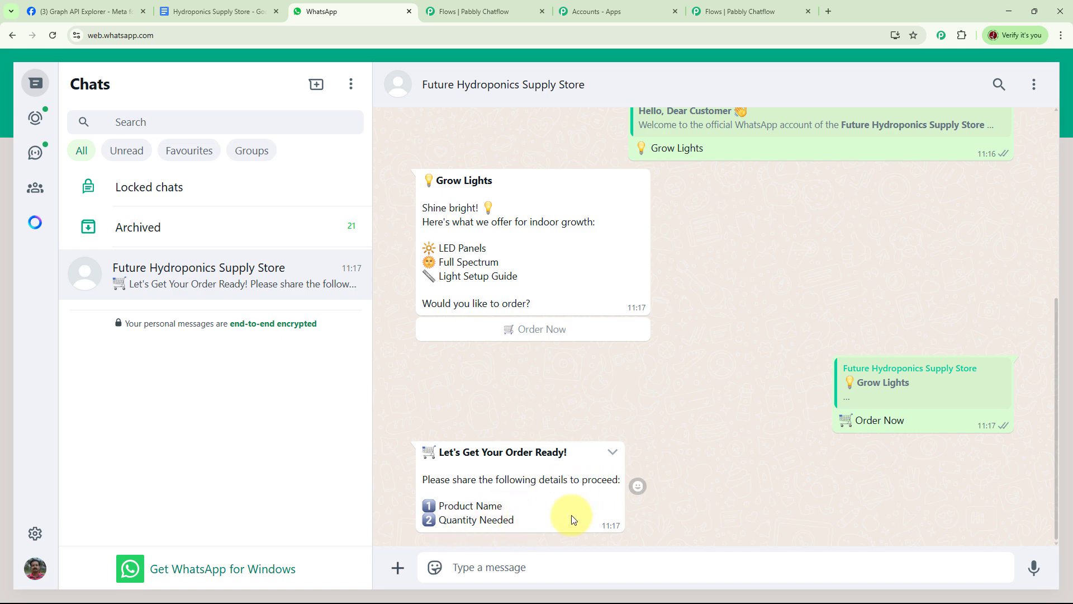
pyautogui.write('Grow Max Green A+B 2 pack Full Spectrum Light 5 Piece')
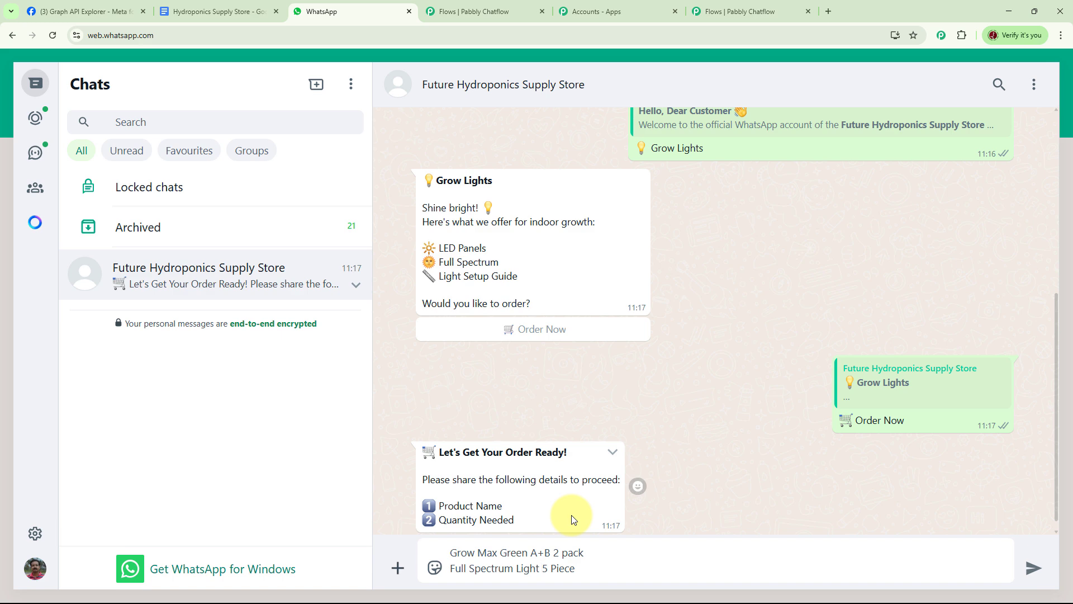
pyautogui.press('Return')
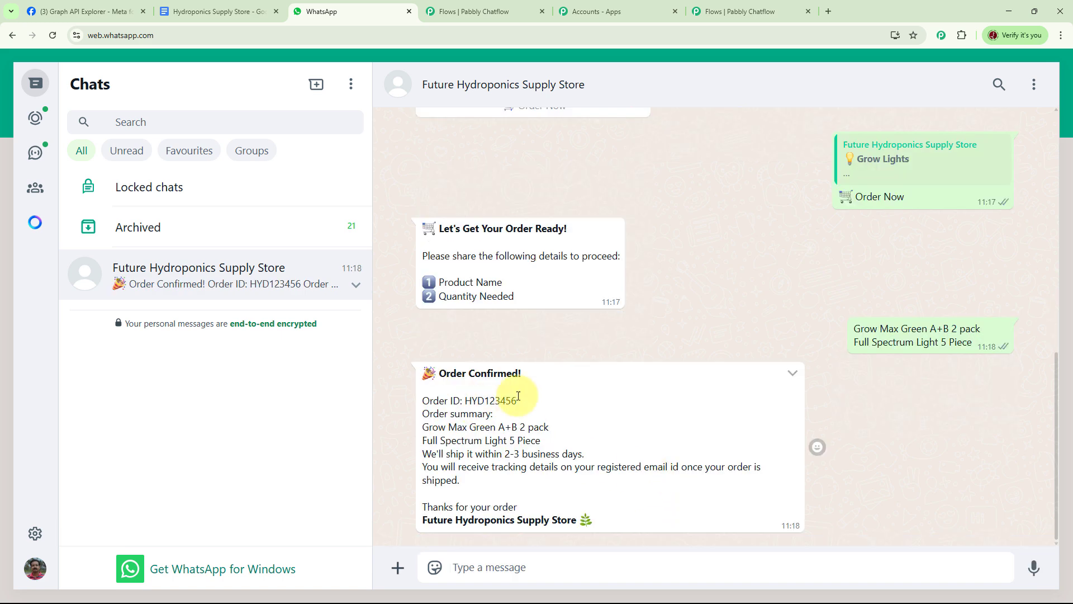